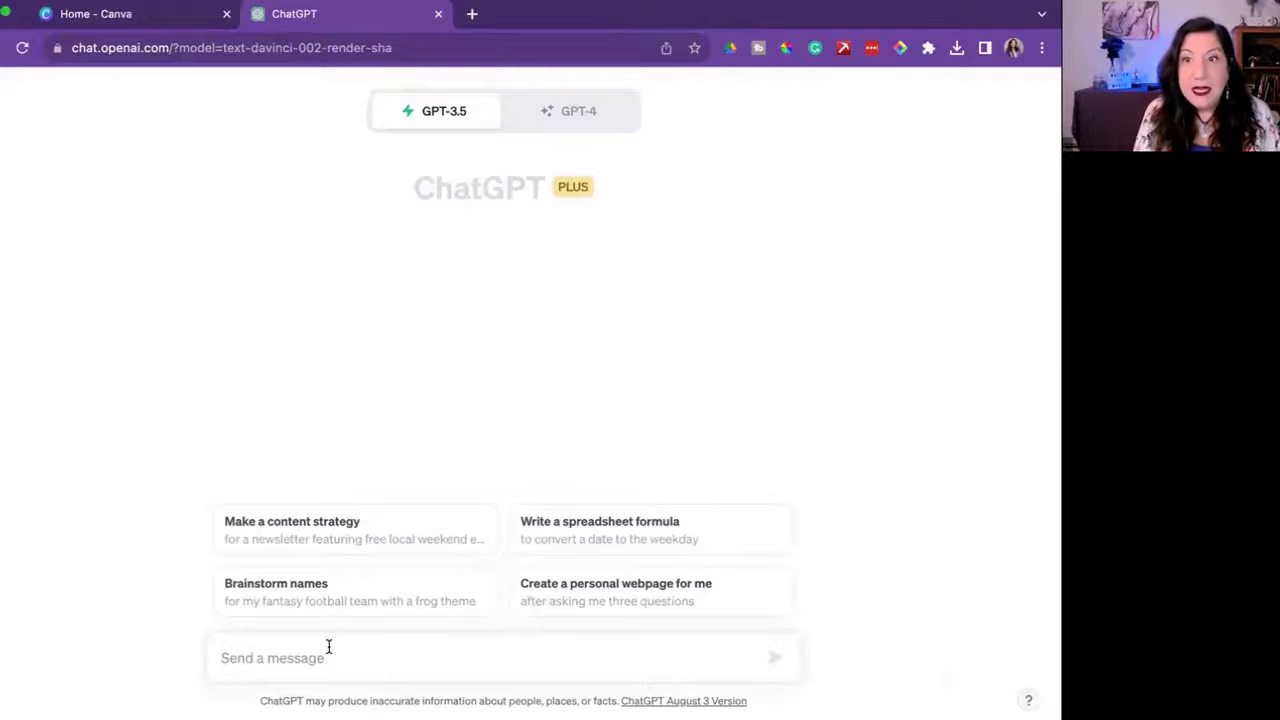
Send ChatGPT the social-media-strategist prompt requesting 50 inspirational quotes.
{"action": "type", "text": "Im"}
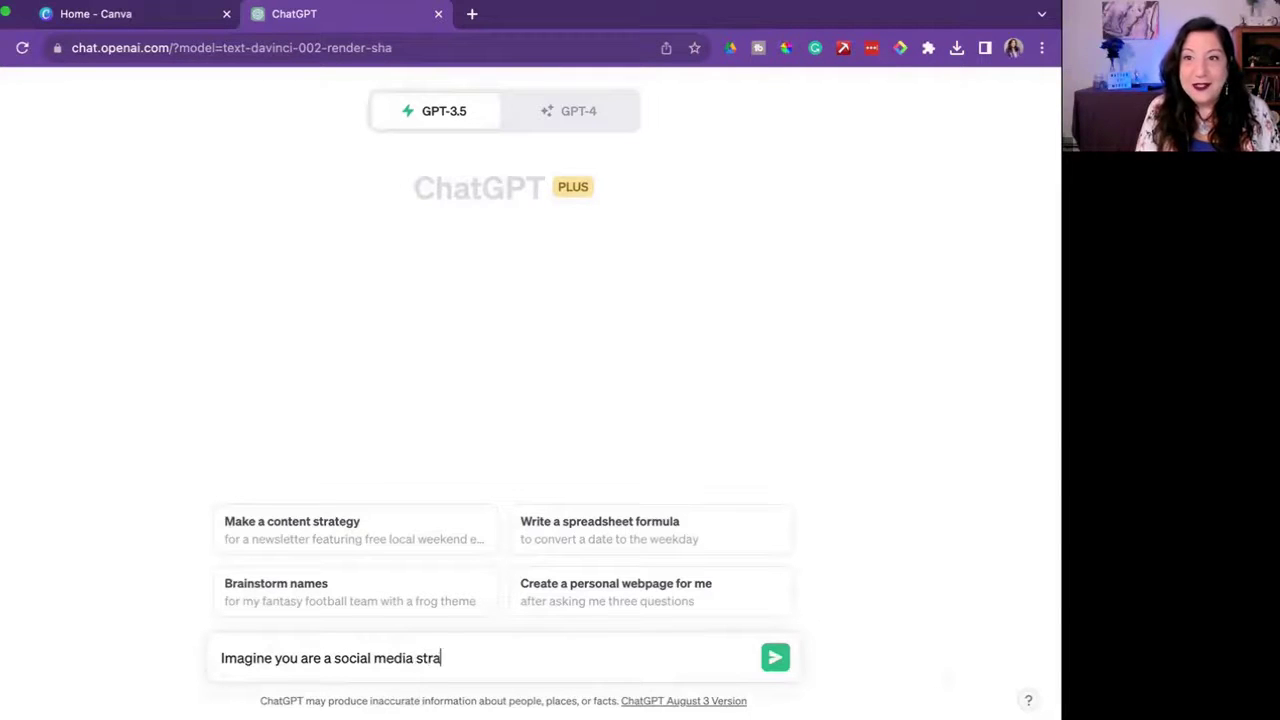
{"action": "type", "text": "ist and give me 50 inspiration"}
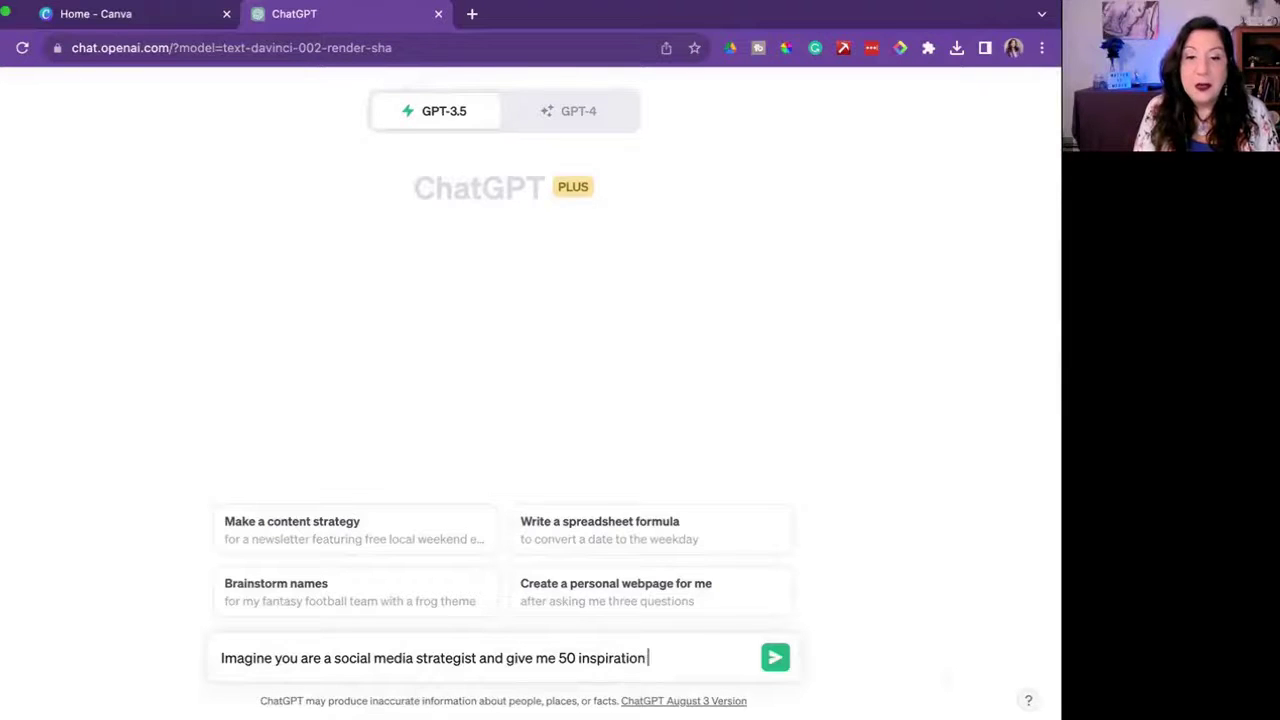
{"action": "type", "text": "uotes"}
{"action": "key", "text": "Return"}
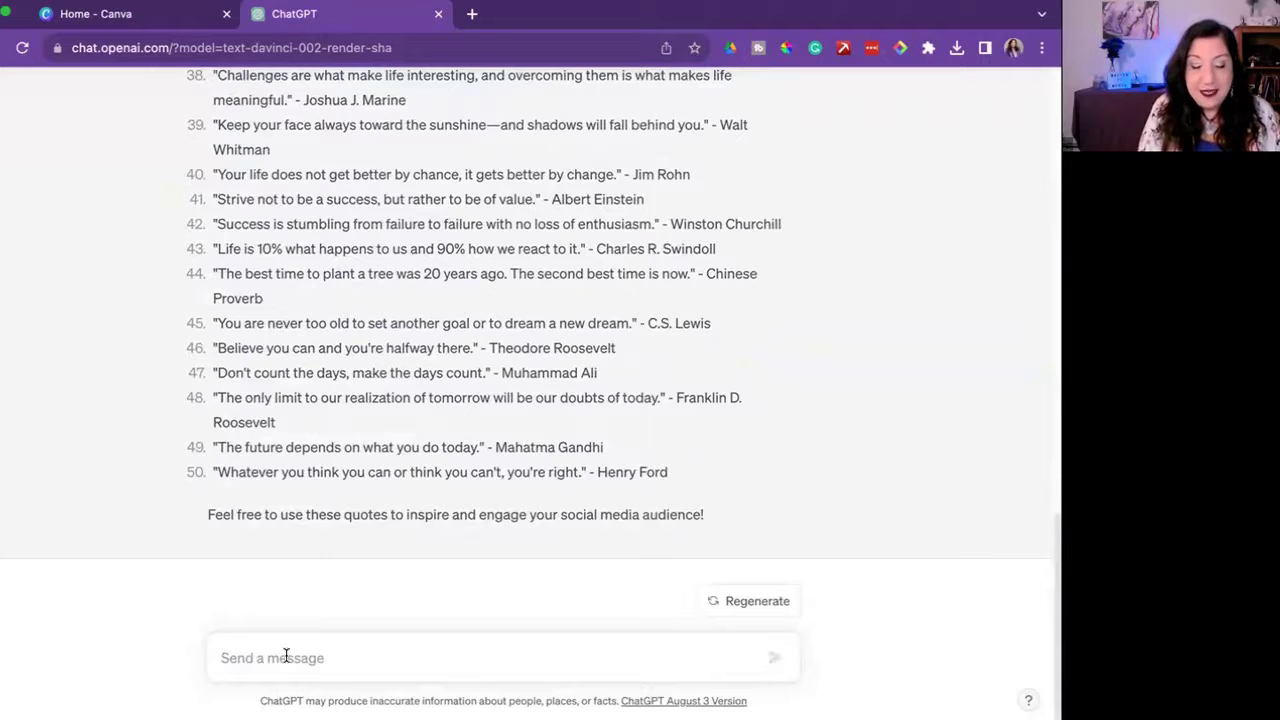
Have ChatGPT make all 50 quotes from women, then copy the whole list.
{"action": "type", "text": "make them"}
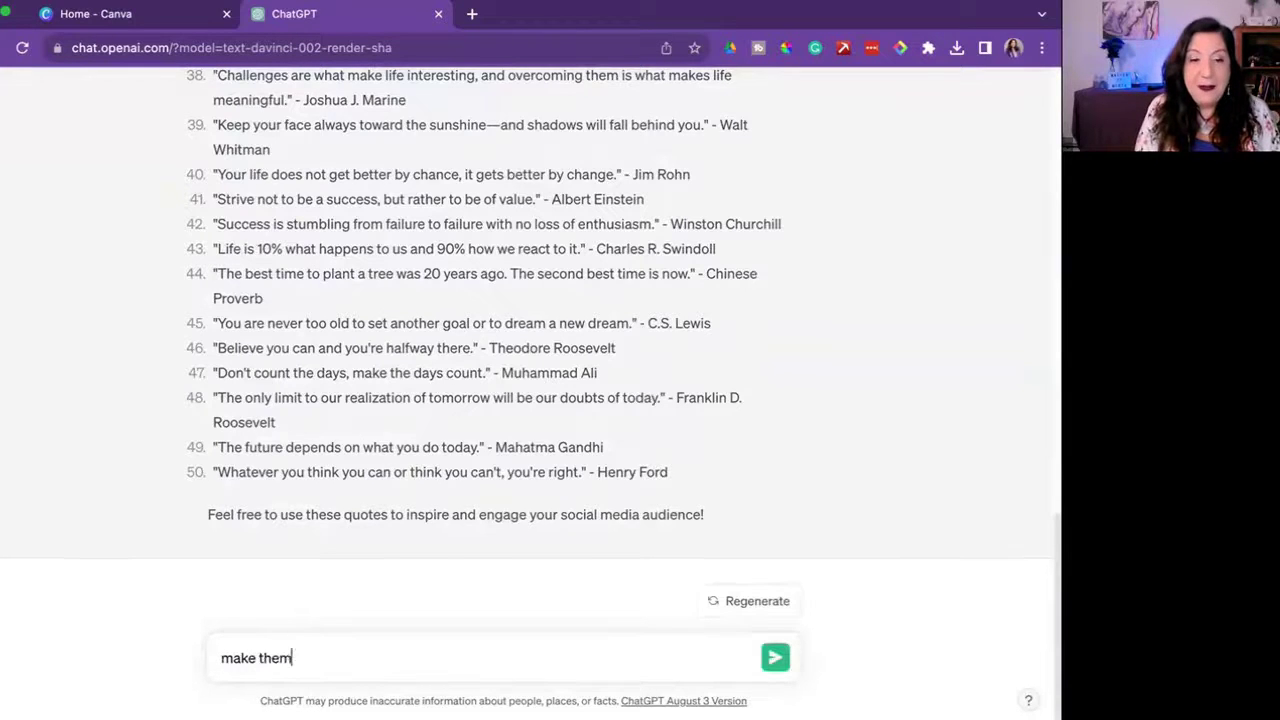
{"action": "type", "text": " all from women"}
{"action": "key", "text": "Return"}
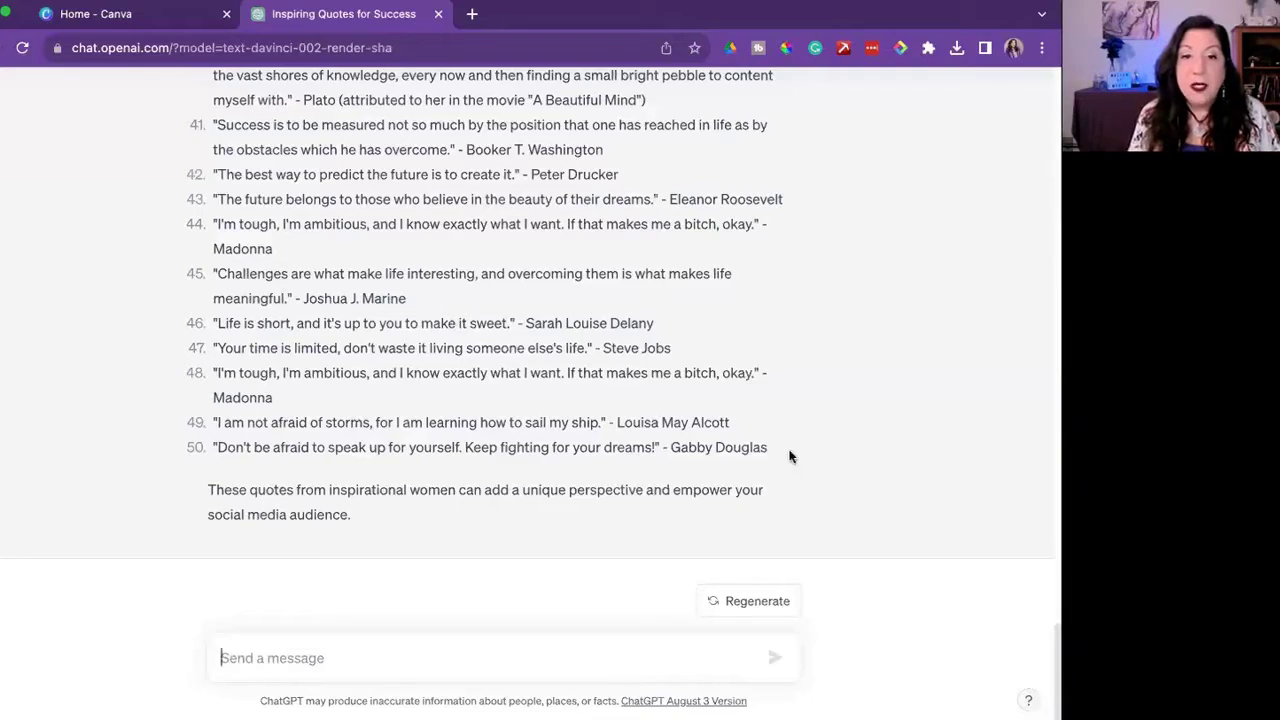
{"action": "mouse_move", "coordinate": [737, 445]}
{"action": "left_mouse_down"}
{"action": "mouse_move", "coordinate": [230, 323]}
{"action": "mouse_move", "coordinate": [223, 191]}
{"action": "mouse_move", "coordinate": [294, 308]}
{"action": "left_mouse_up"}
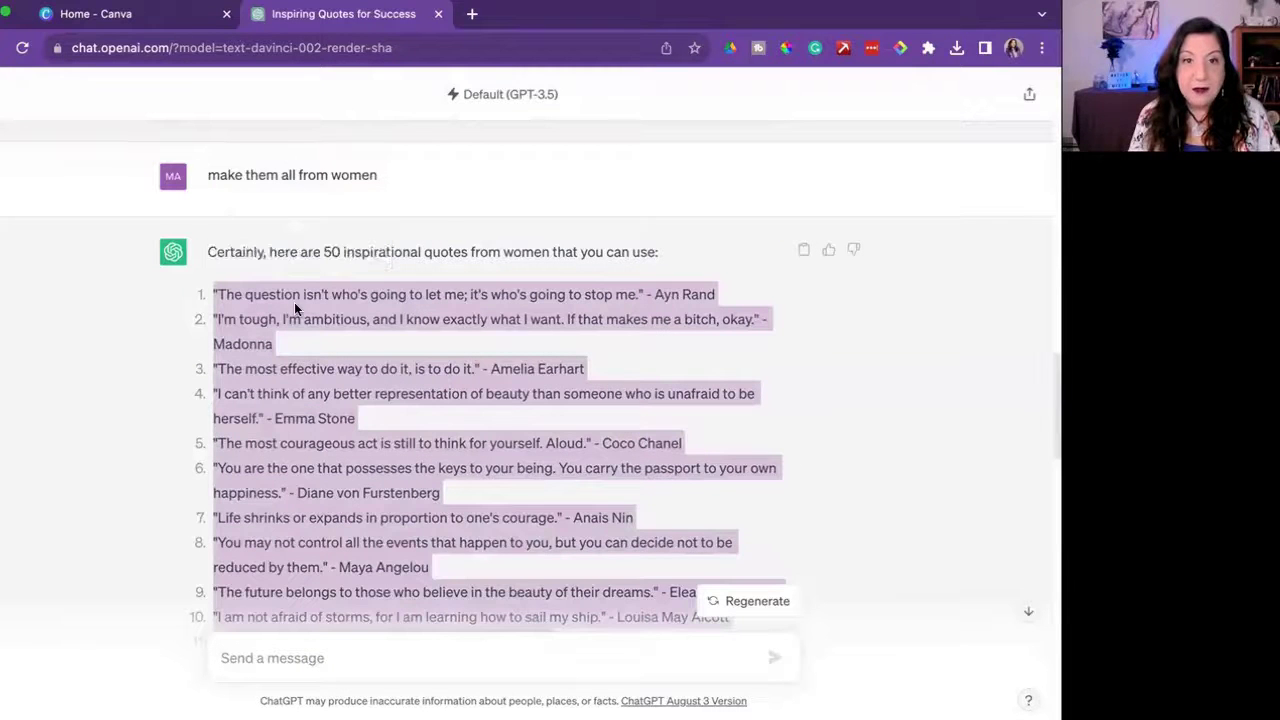
{"action": "right_click", "coordinate": [294, 302]}
{"action": "left_click", "coordinate": [351, 334]}
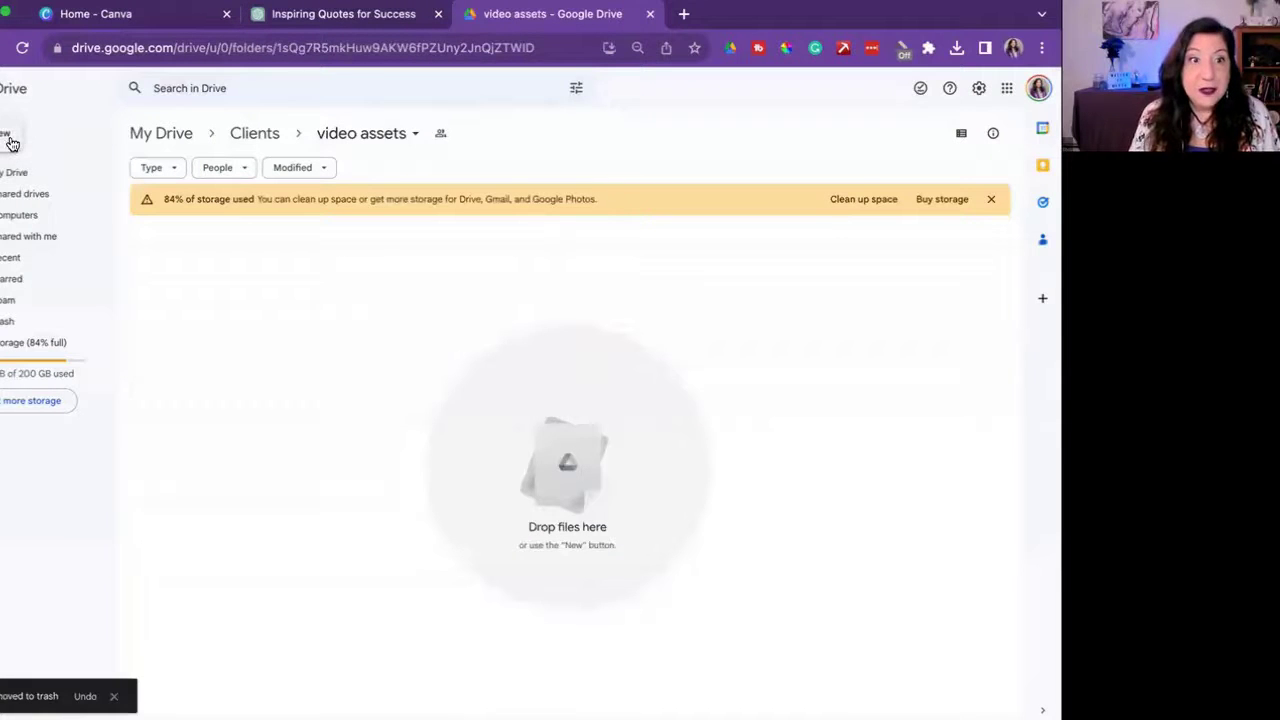
{"action": "left_click", "coordinate": [12, 140]}
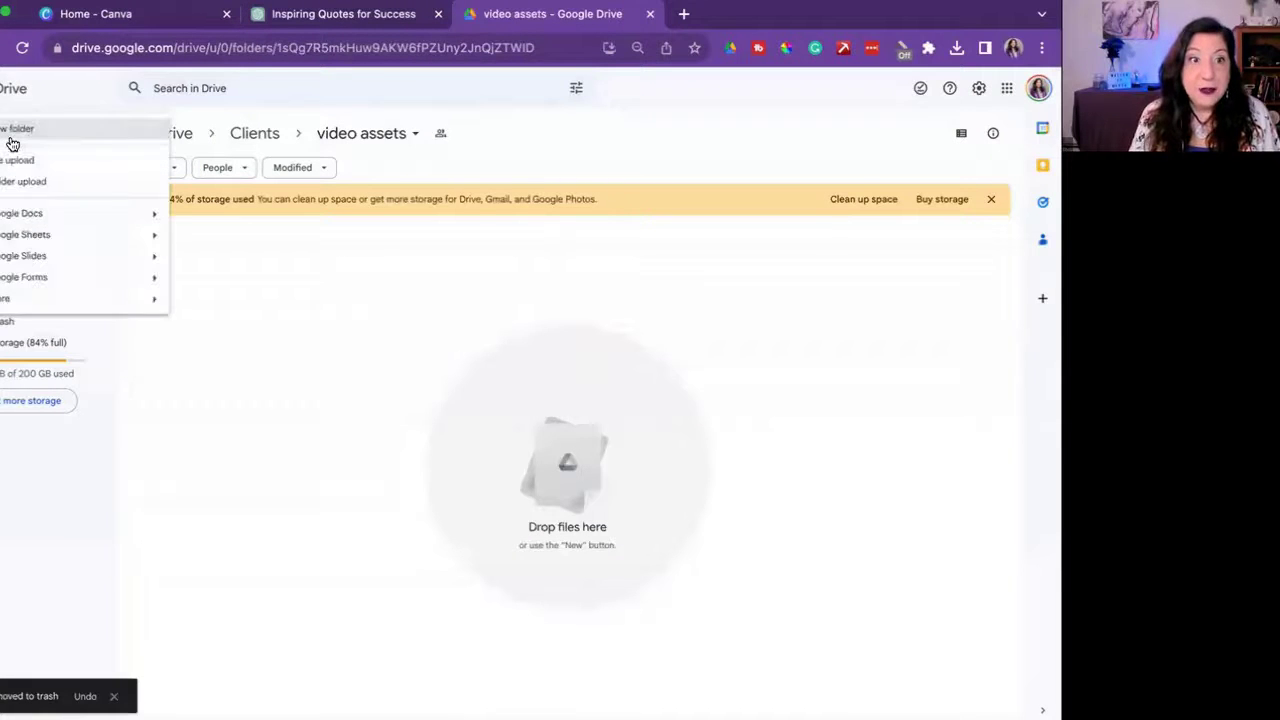
Create and share a new blank Google Sheets file in the video assets folder.
{"action": "left_click", "coordinate": [46, 240]}
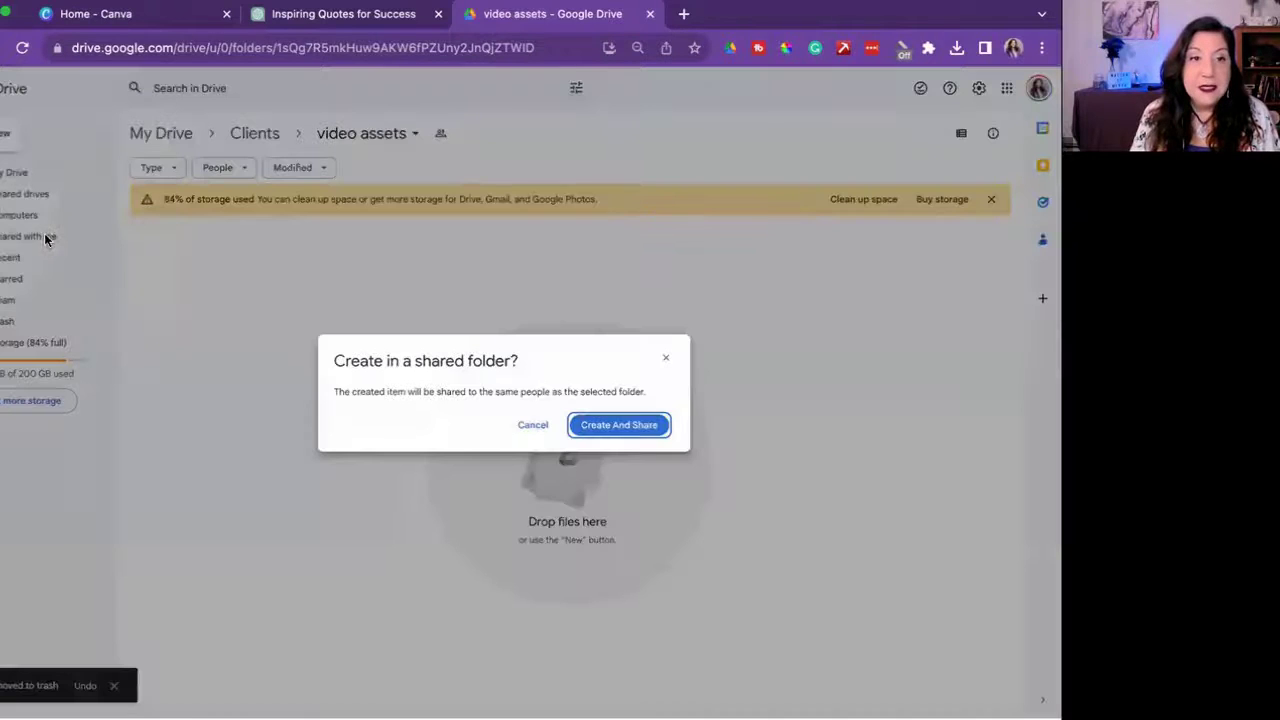
{"action": "left_click", "coordinate": [628, 427]}
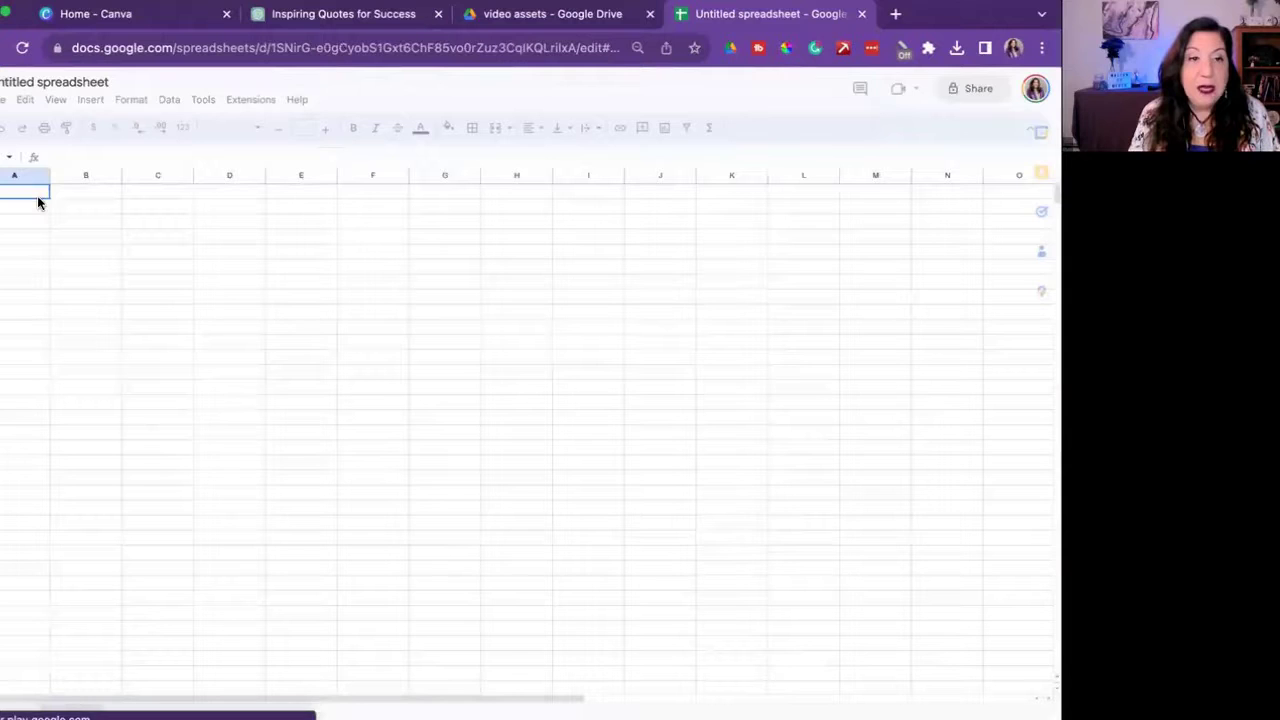
Paste the copied quotes into column A and rename the spreadsheet 'quotes'.
{"action": "right_click", "coordinate": [38, 201]}
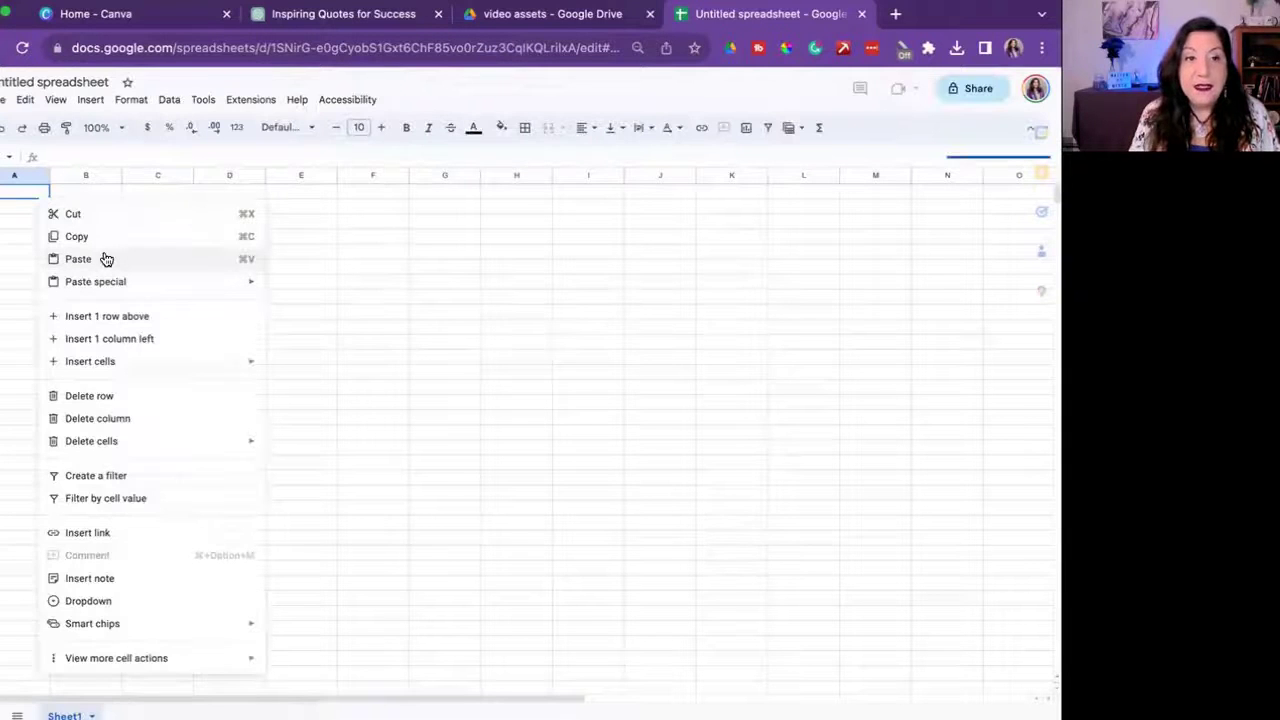
{"action": "key", "text": "super+v"}
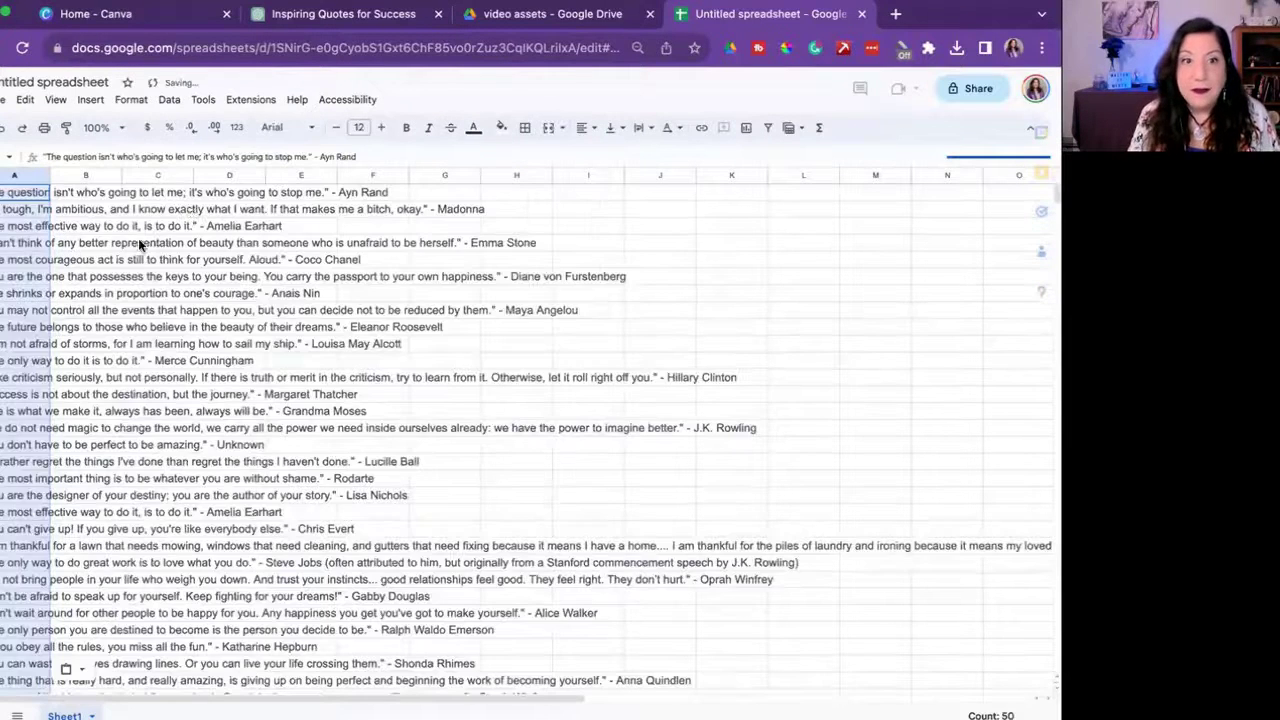
{"action": "left_click", "coordinate": [45, 83]}
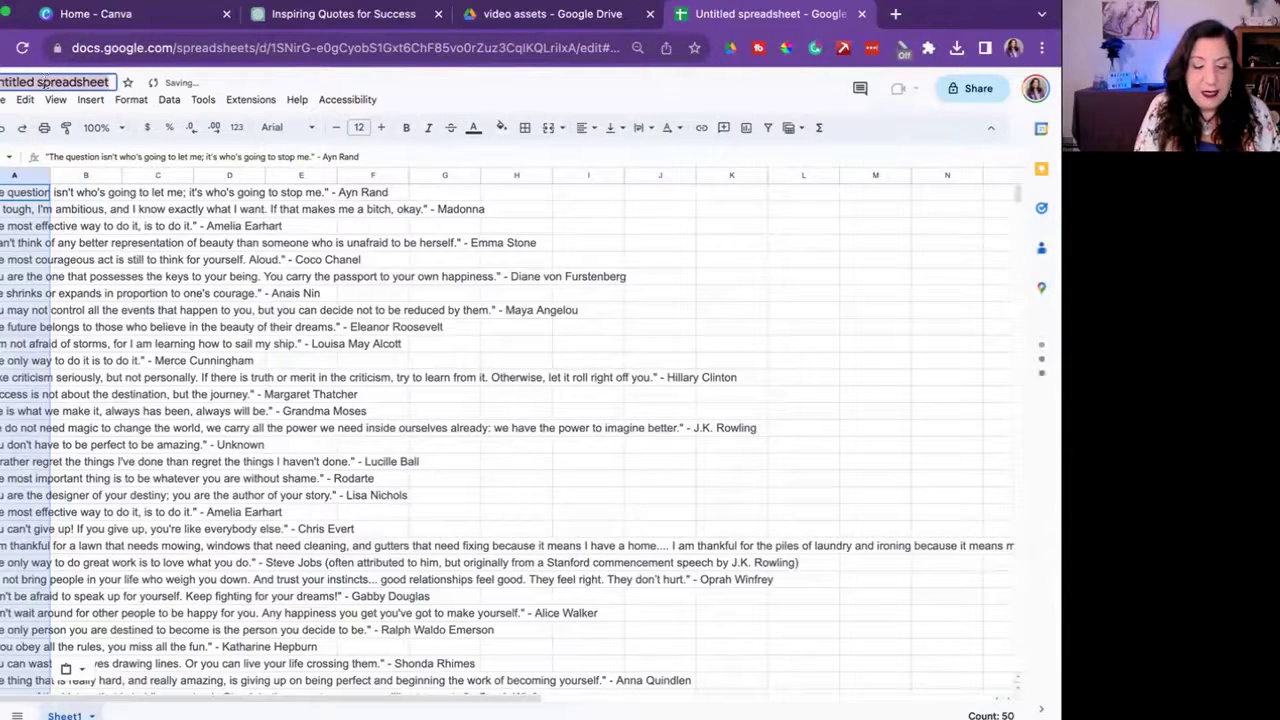
{"action": "type", "text": "quotes"}
{"action": "key", "text": "Return"}
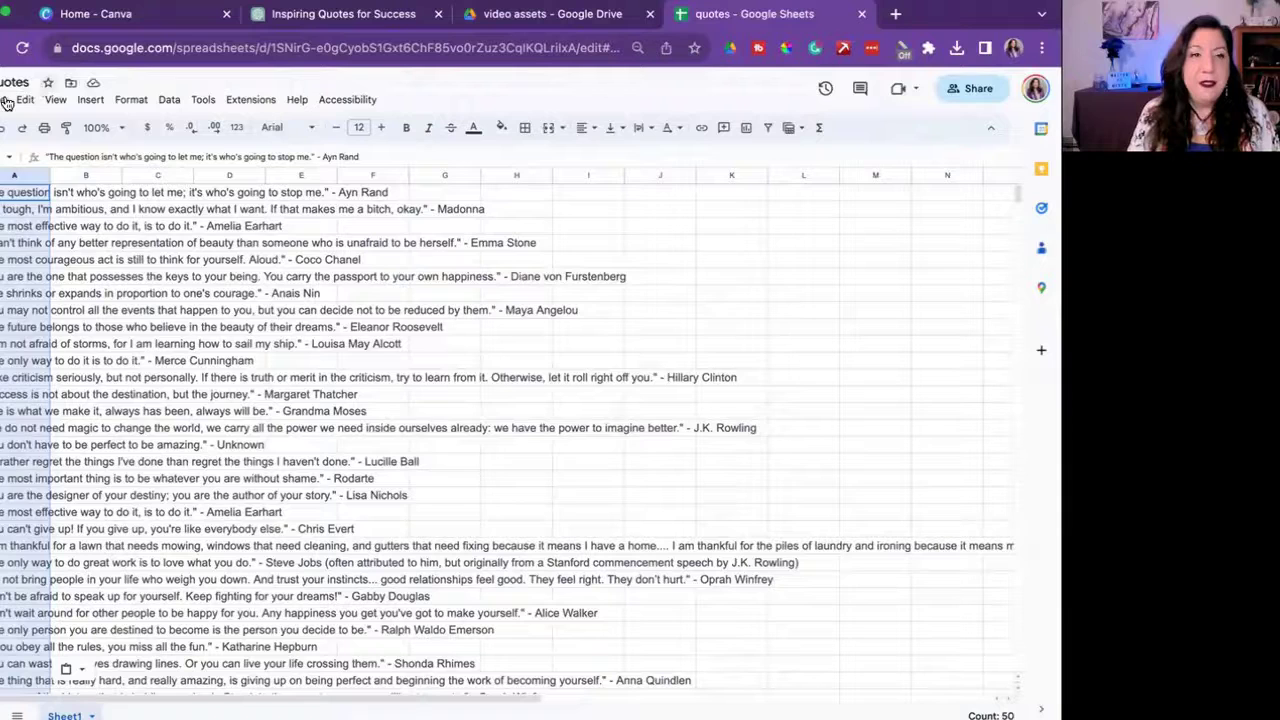
Download the 'quotes' spreadsheet as a Comma Separated Values (.csv) file.
{"action": "left_click", "coordinate": [5, 101]}
{"action": "mouse_move", "coordinate": [63, 283]}
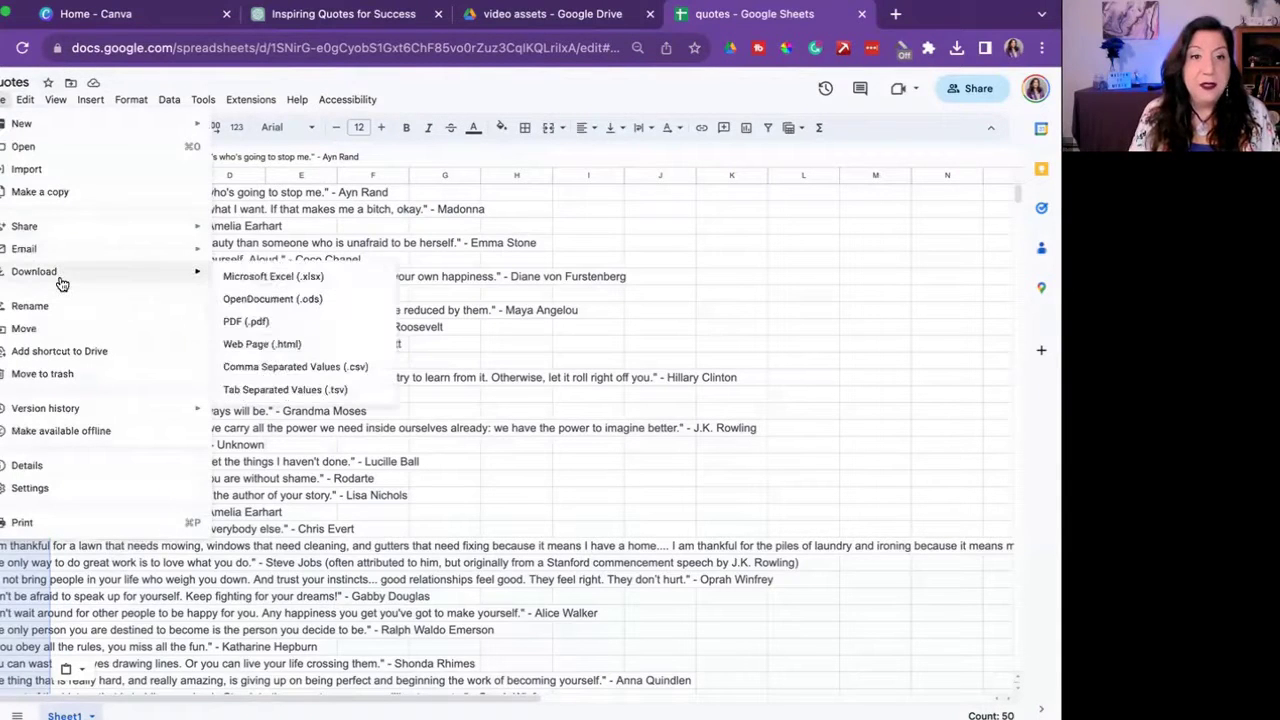
{"action": "left_click", "coordinate": [297, 367]}
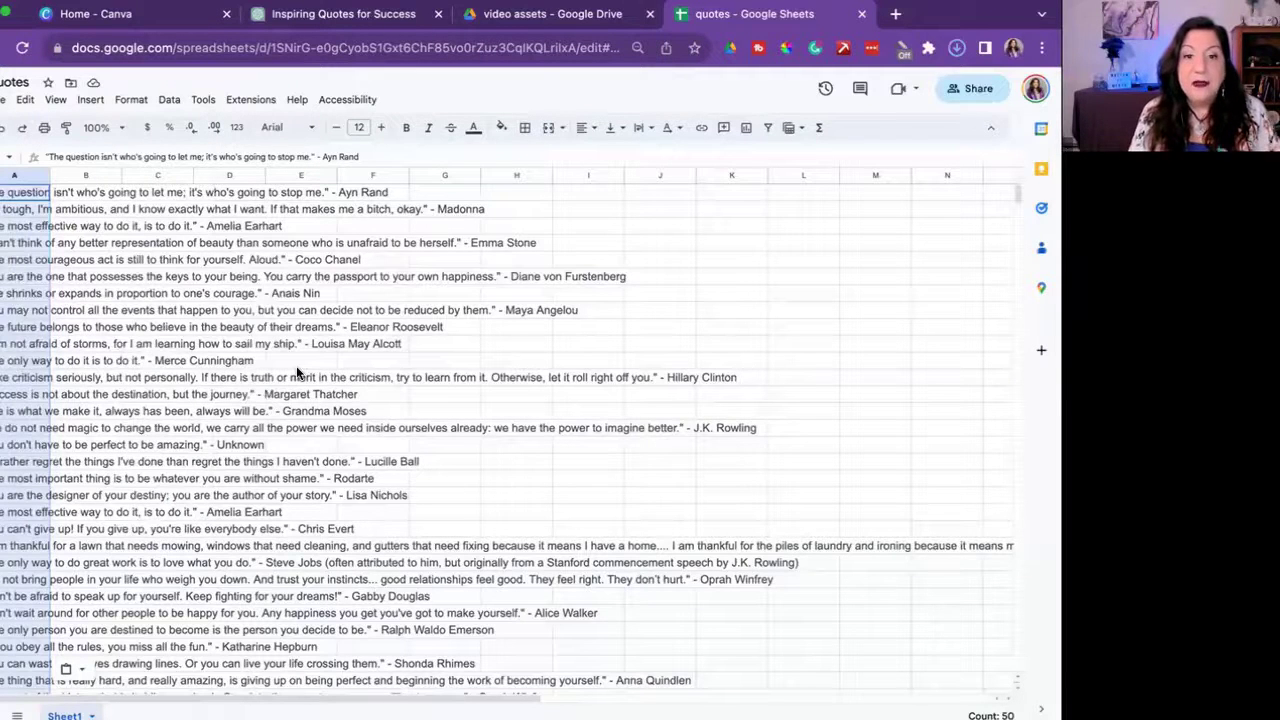
In Canva, start a new blank 1080 × 1080 px Instagram Post design.
{"action": "left_click", "coordinate": [143, 15]}
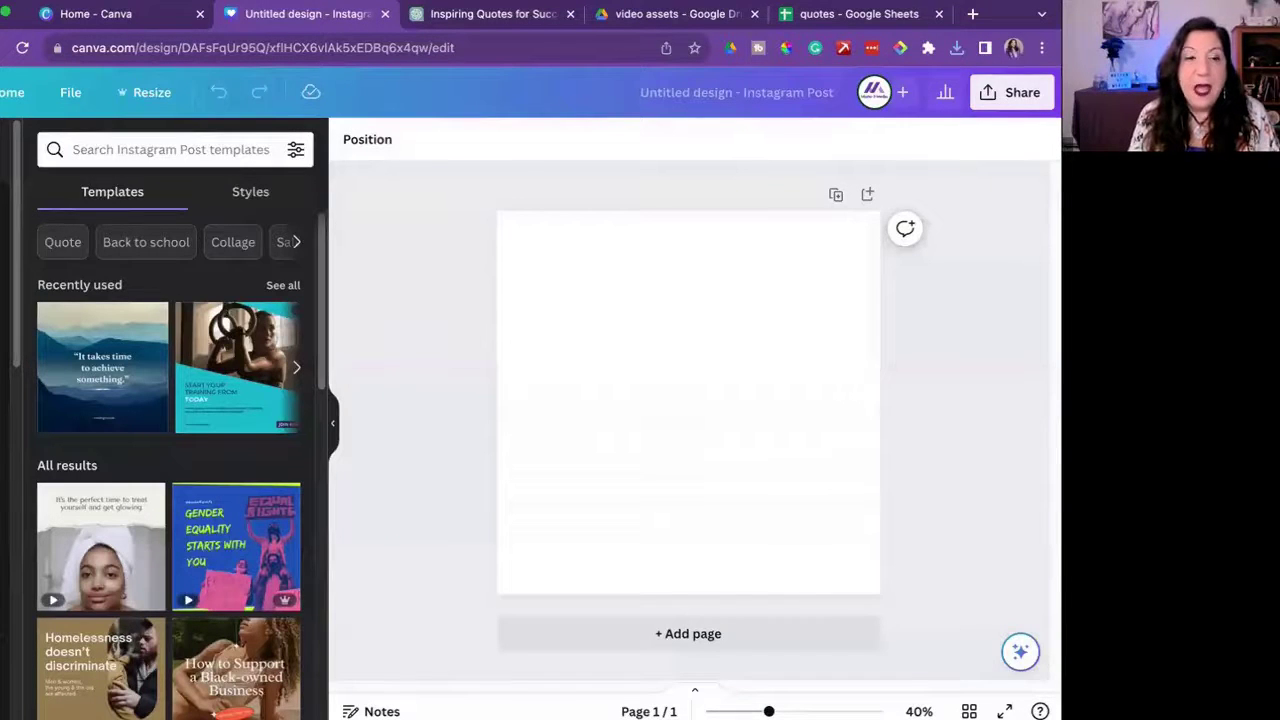
Apply the misty blue mountain quote template reading 'It takes time to achieve something.'.
{"action": "left_click", "coordinate": [183, 149]}
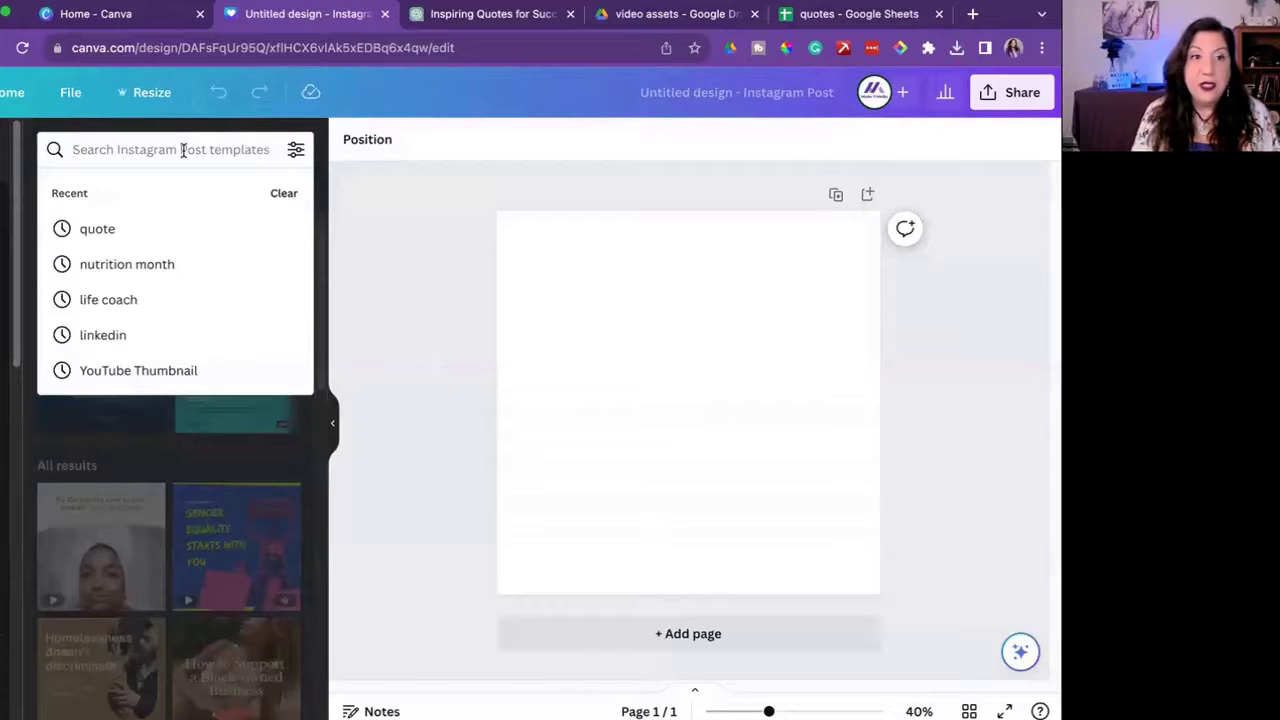
{"action": "left_click", "coordinate": [170, 238]}
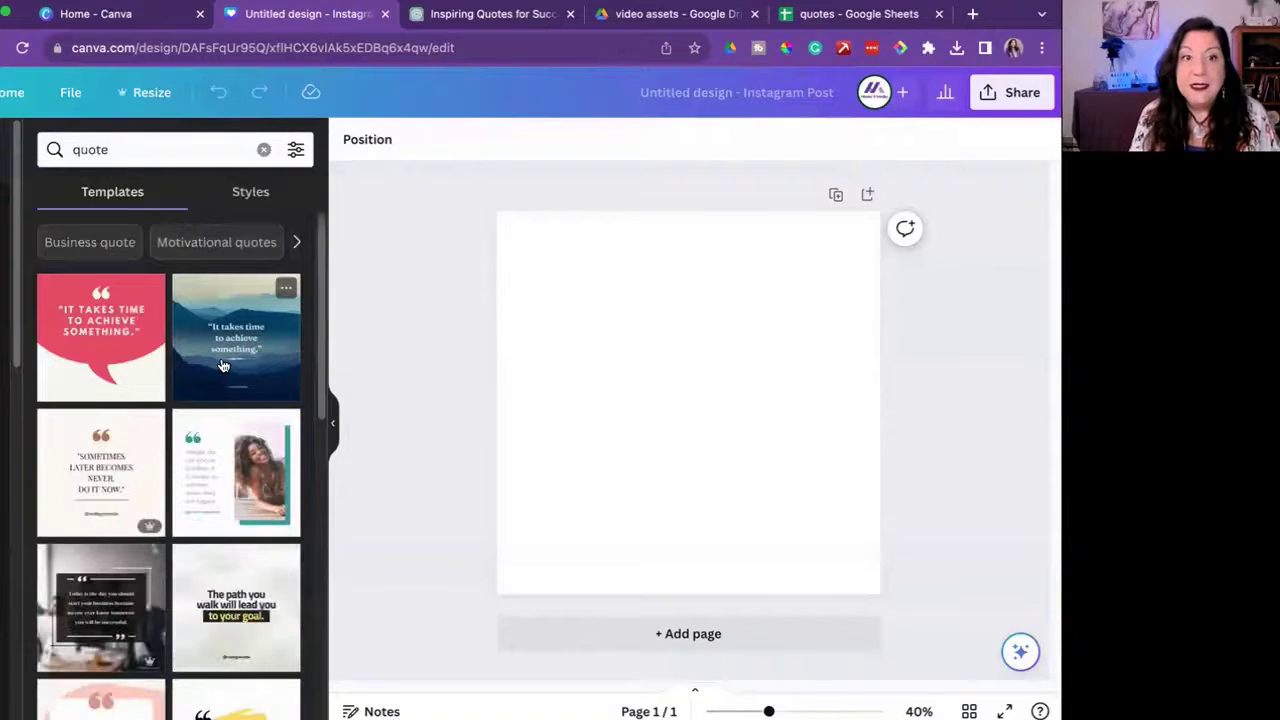
{"action": "left_click", "coordinate": [252, 334]}
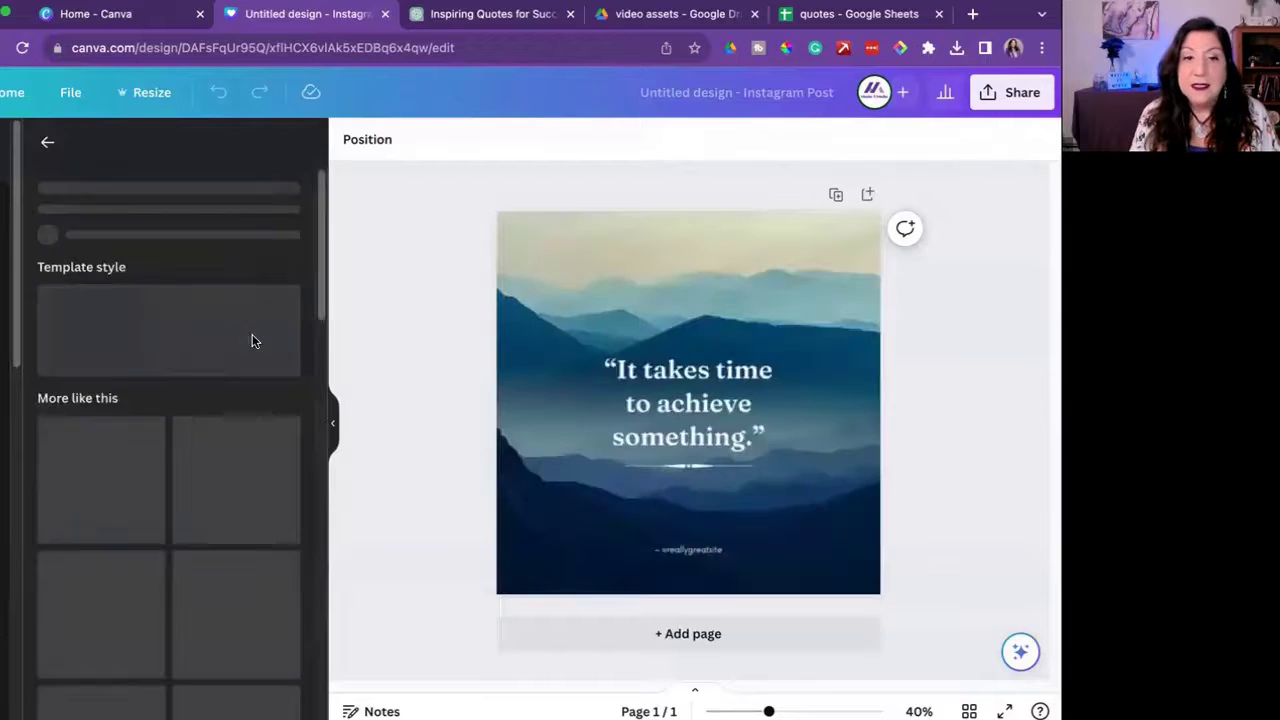
{"action": "left_click", "coordinate": [47, 142]}
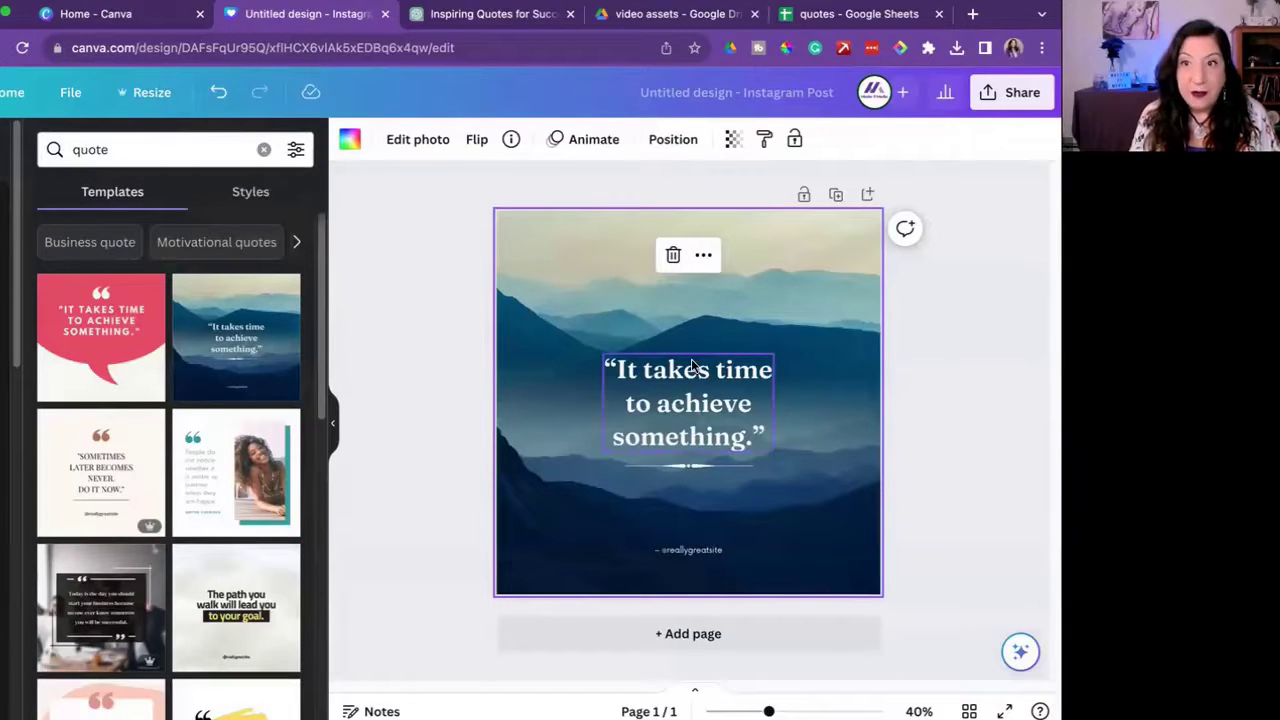
{"action": "scroll", "coordinate": [262, 483], "scroll_direction": "down", "scroll_amount": 2}
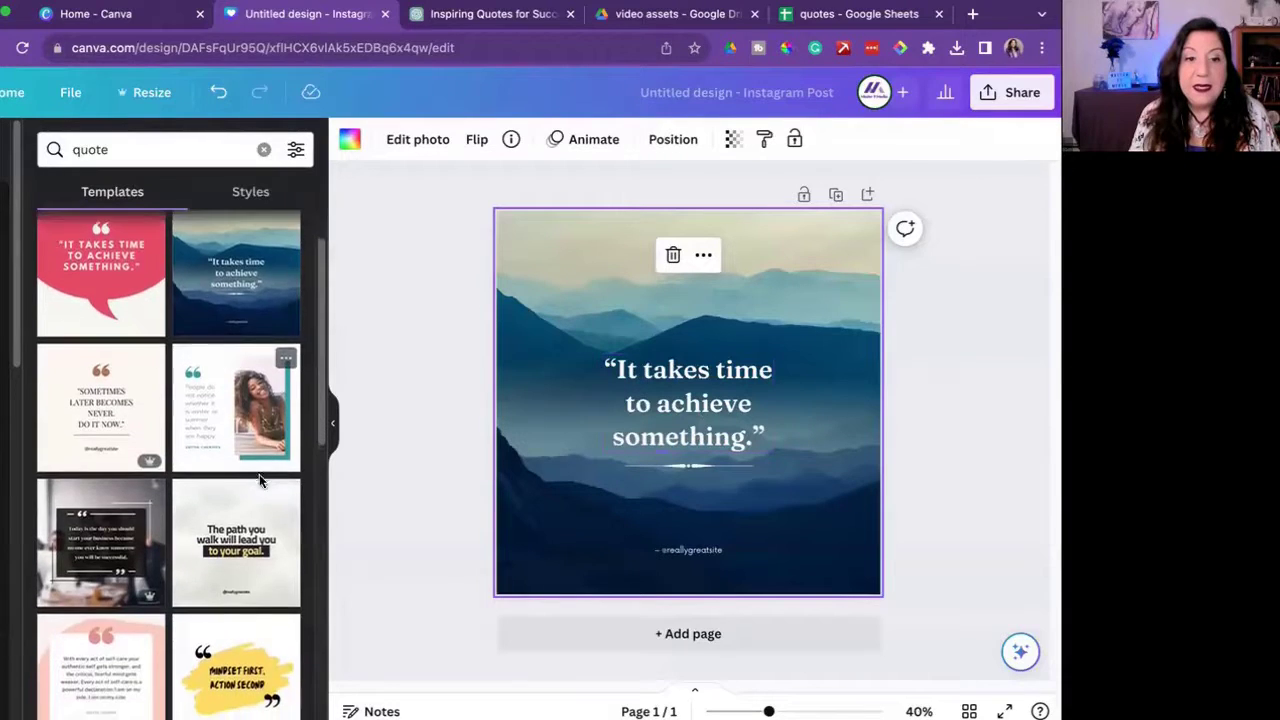
{"action": "scroll", "coordinate": [262, 480], "scroll_direction": "down", "scroll_amount": 5}
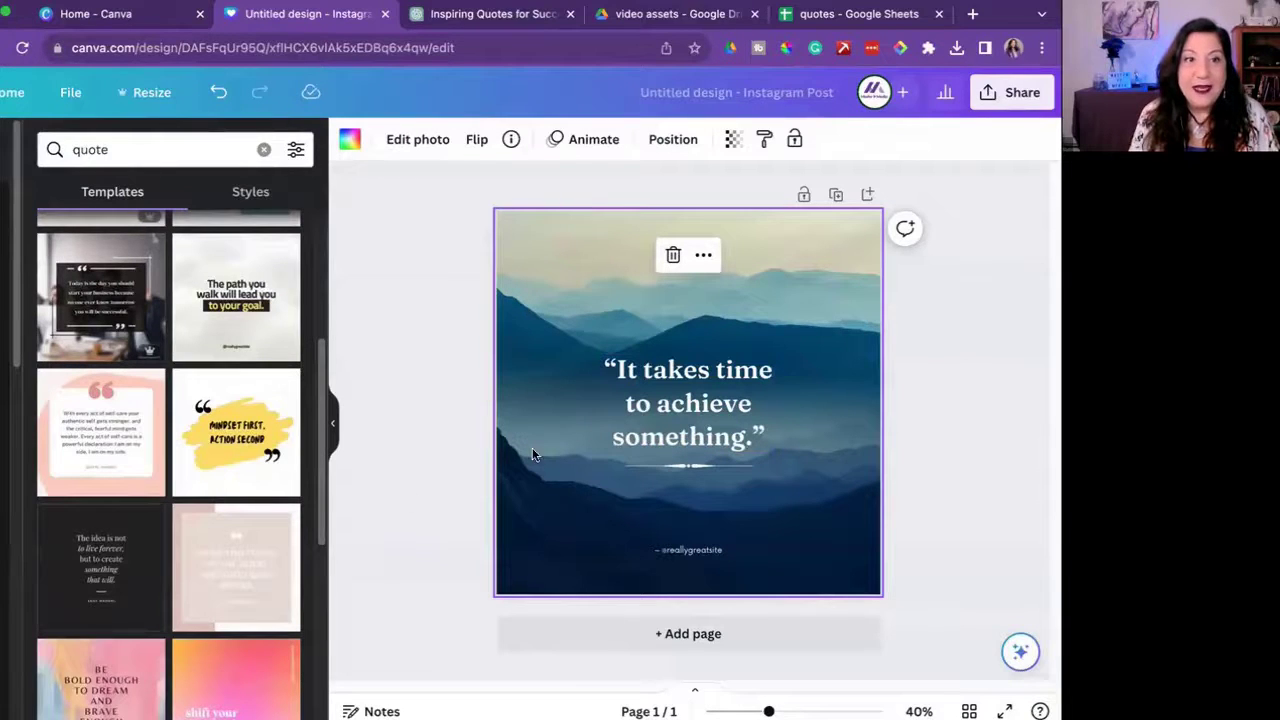
{"action": "left_click", "coordinate": [686, 396]}
{"action": "left_click", "coordinate": [690, 550]}
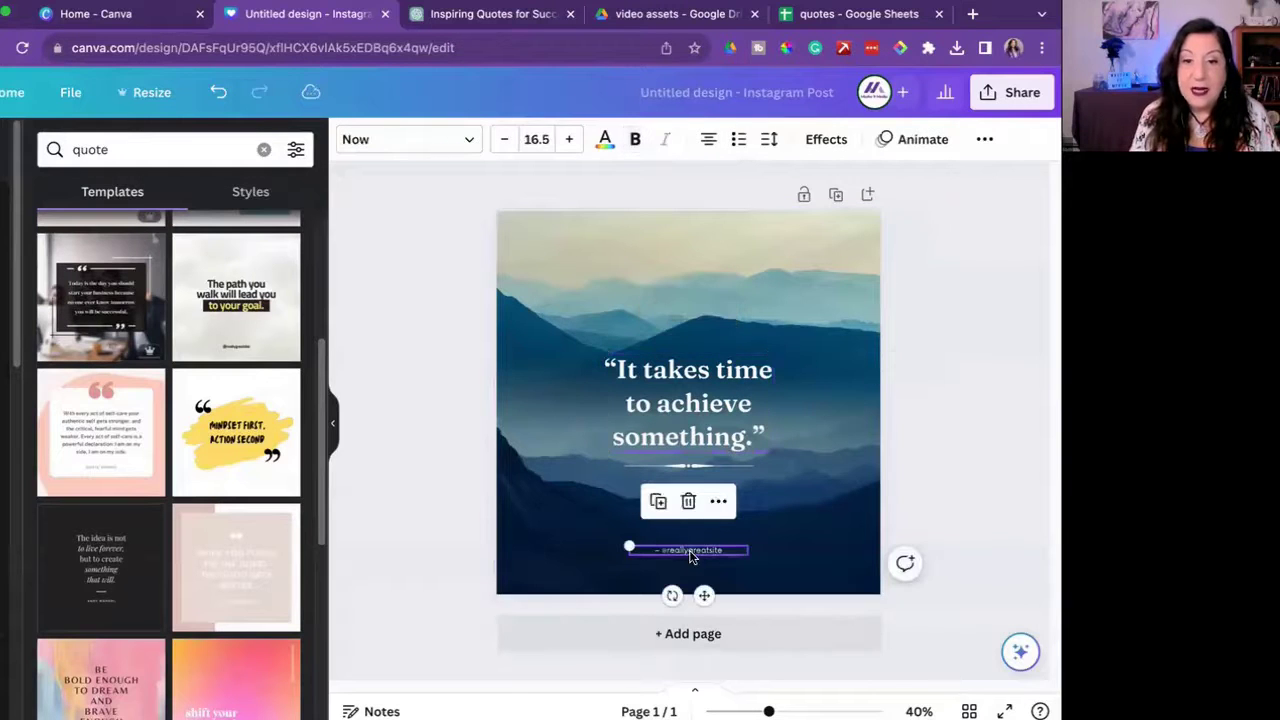
{"action": "left_click", "coordinate": [690, 550]}
{"action": "type", "text": "@"}
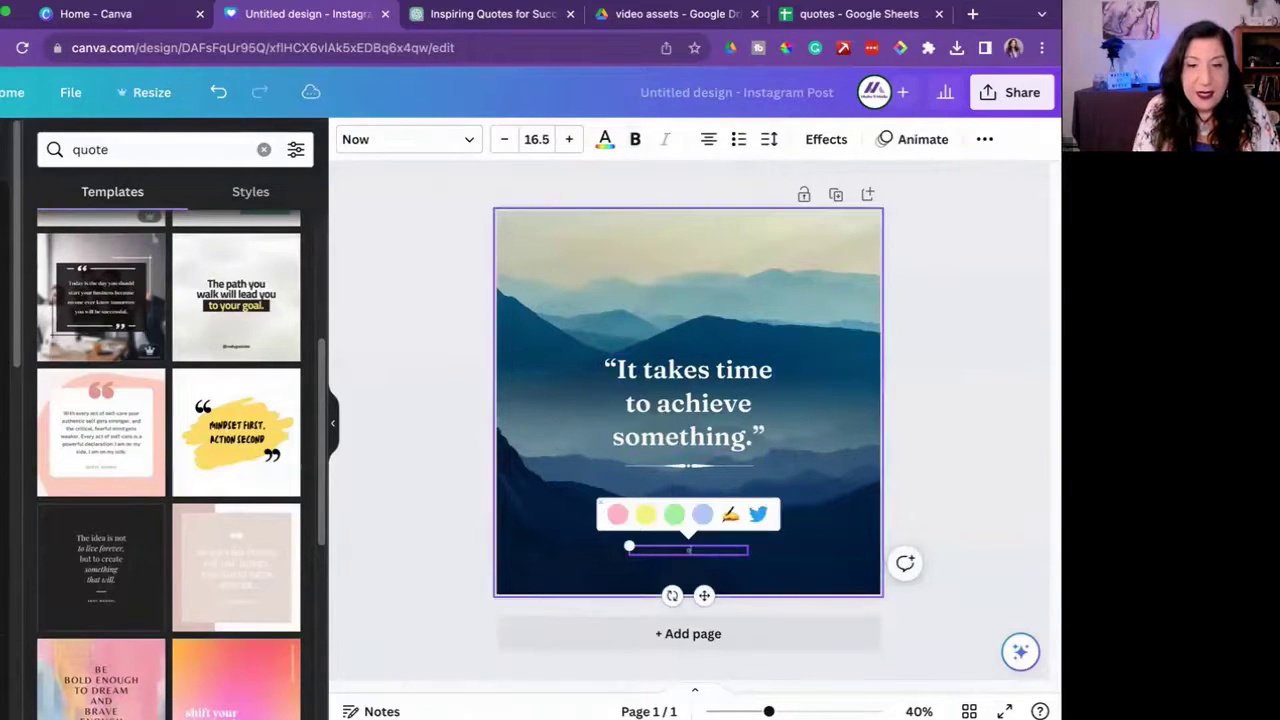
{"action": "type", "text": "masterin"}
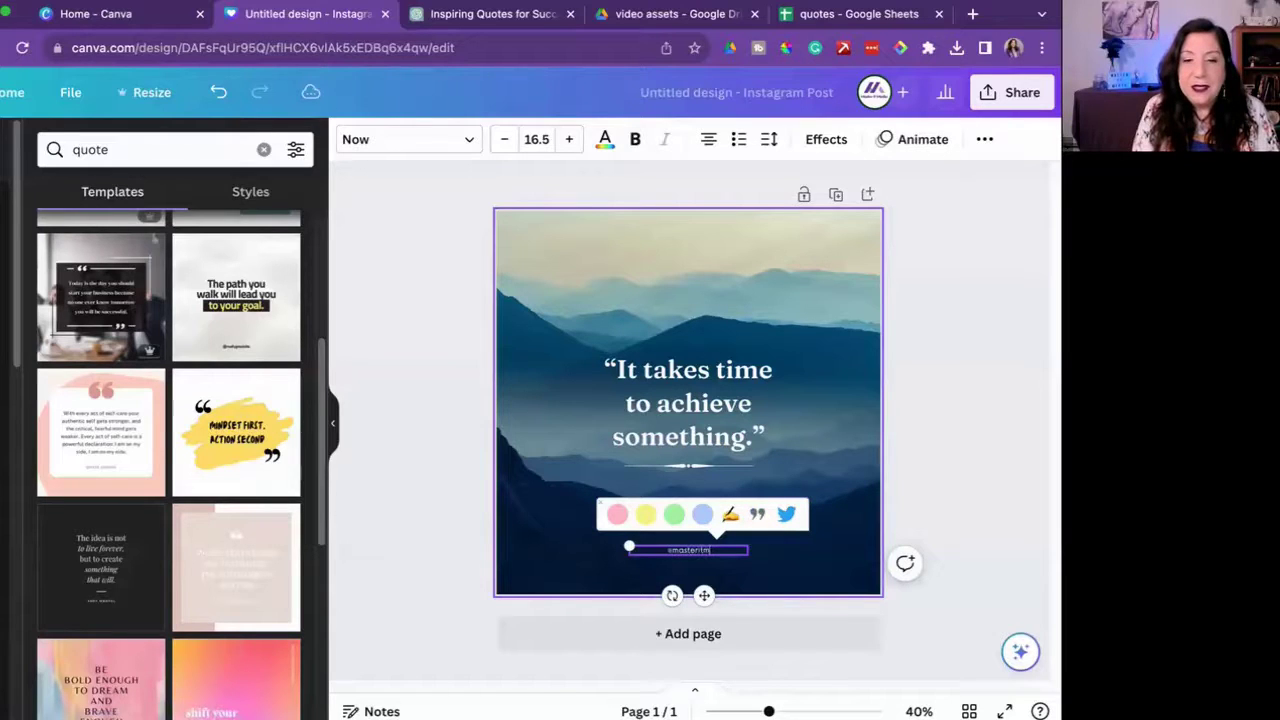
{"action": "type", "text": "media"}
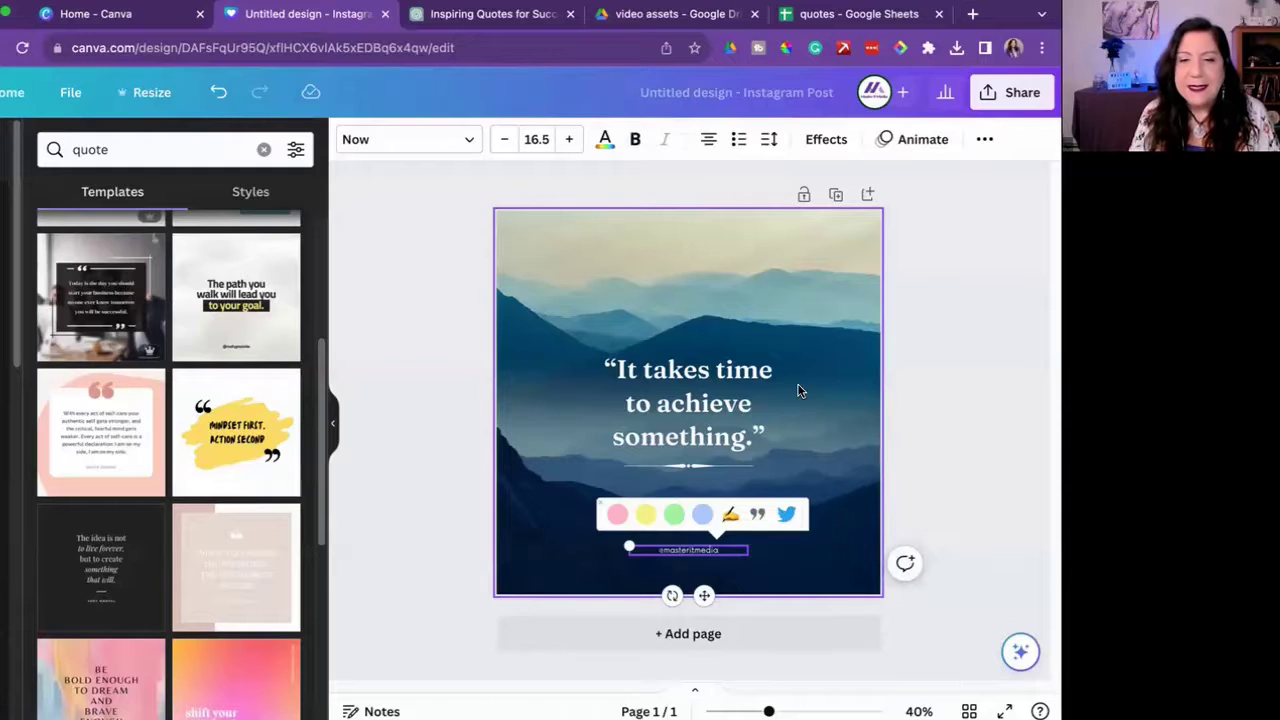
{"action": "left_click", "coordinate": [679, 486]}
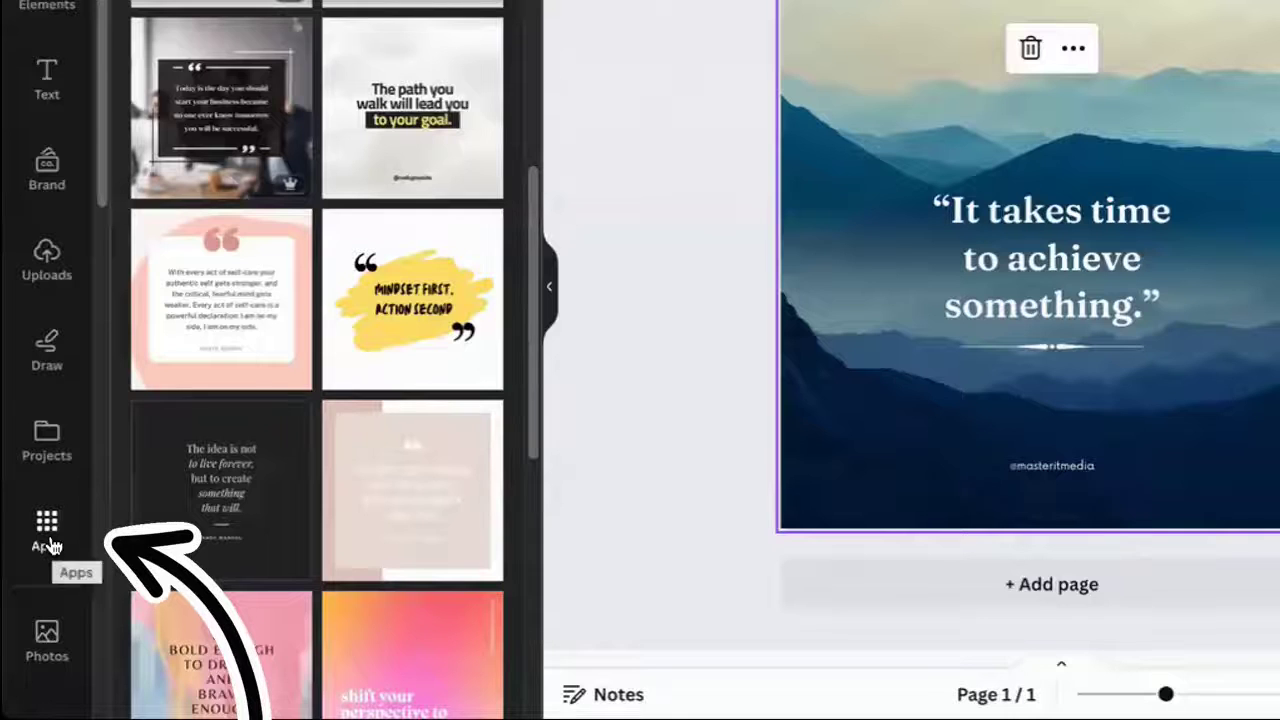
Open the Bulk create app via an Apps search for 'bulk' and load the quotes CSV.
{"action": "left_click", "coordinate": [0, 595]}
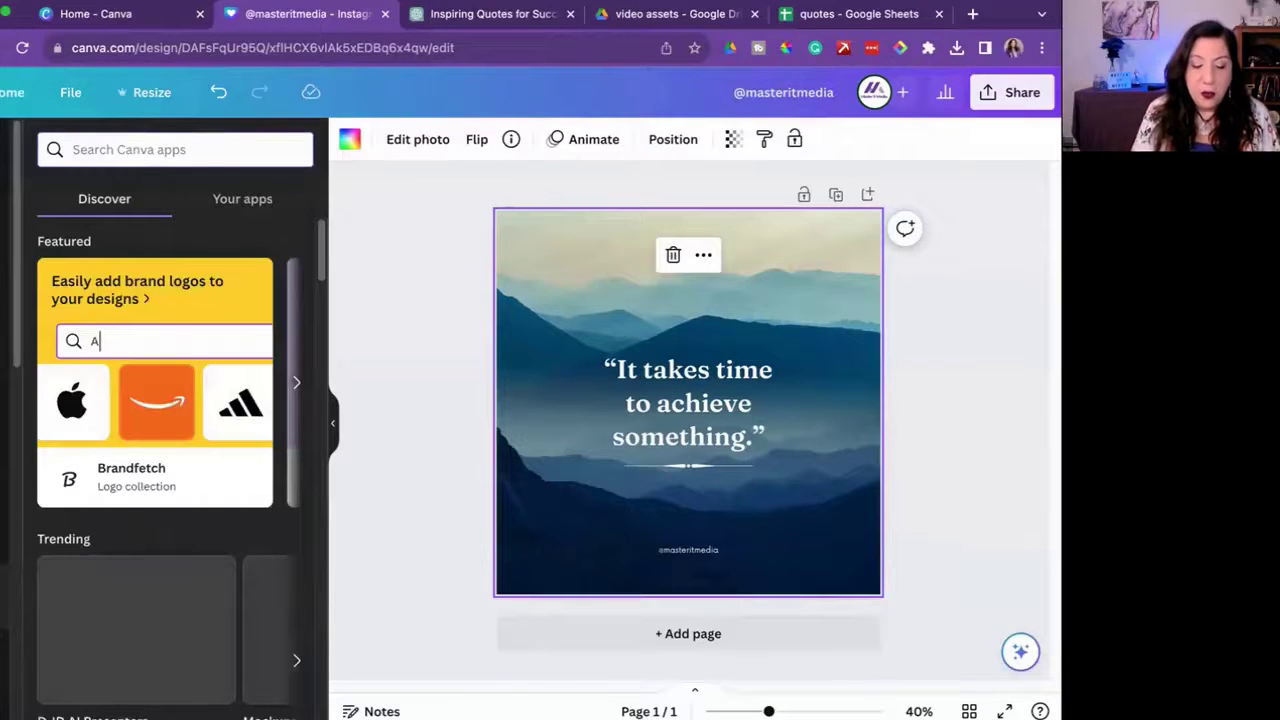
{"action": "type", "text": "bulk"}
{"action": "left_click", "coordinate": [50, 203]}
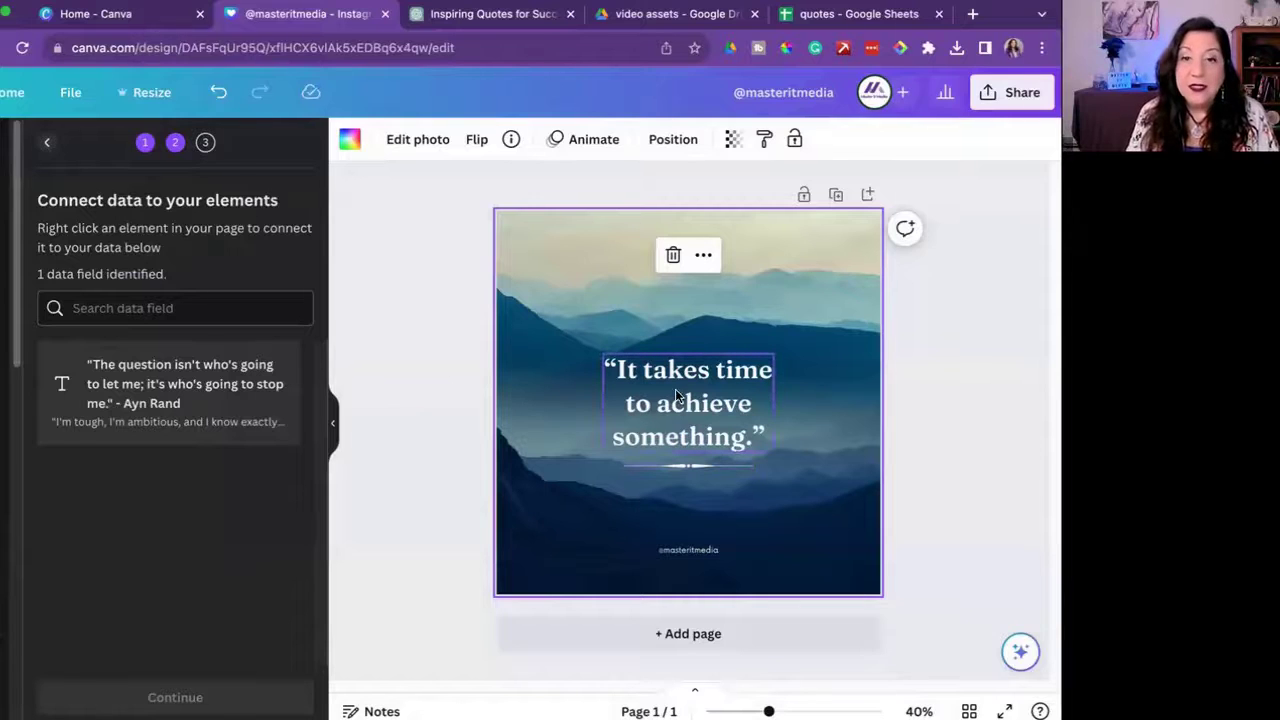
Connect the template's quote text box to the quotes data field.
{"action": "left_click", "coordinate": [755, 412]}
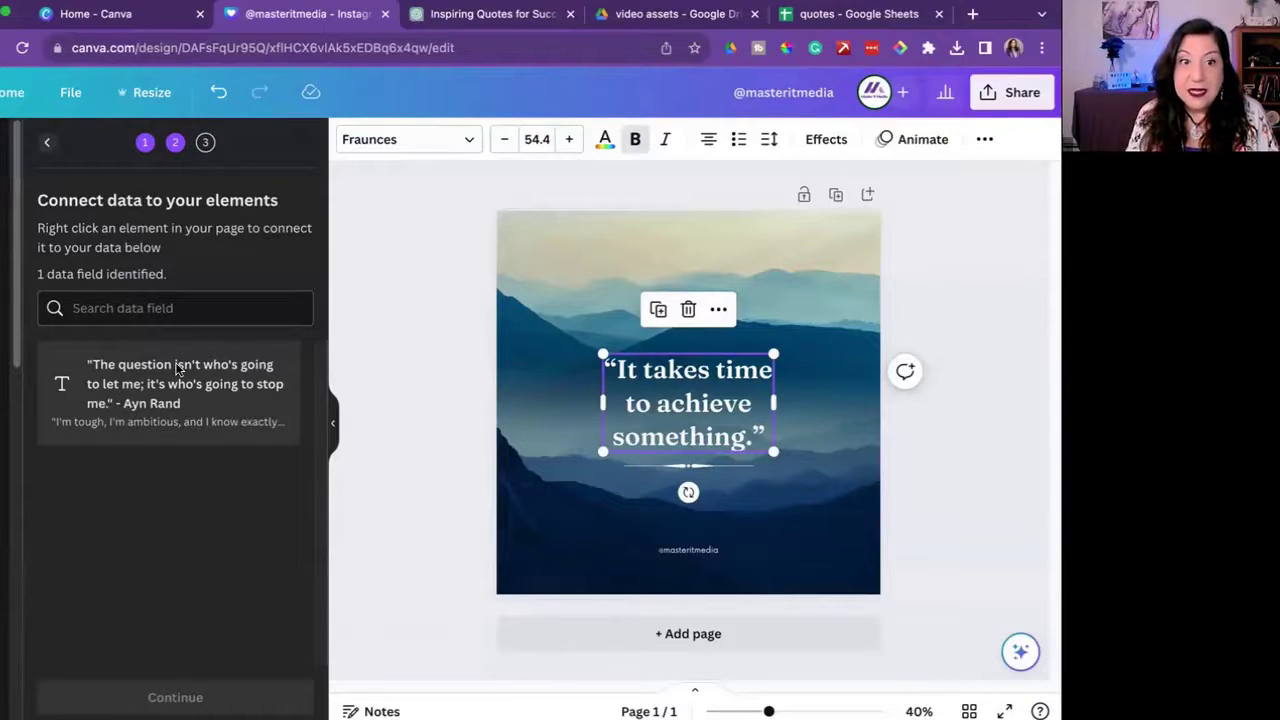
{"action": "right_click", "coordinate": [695, 397]}
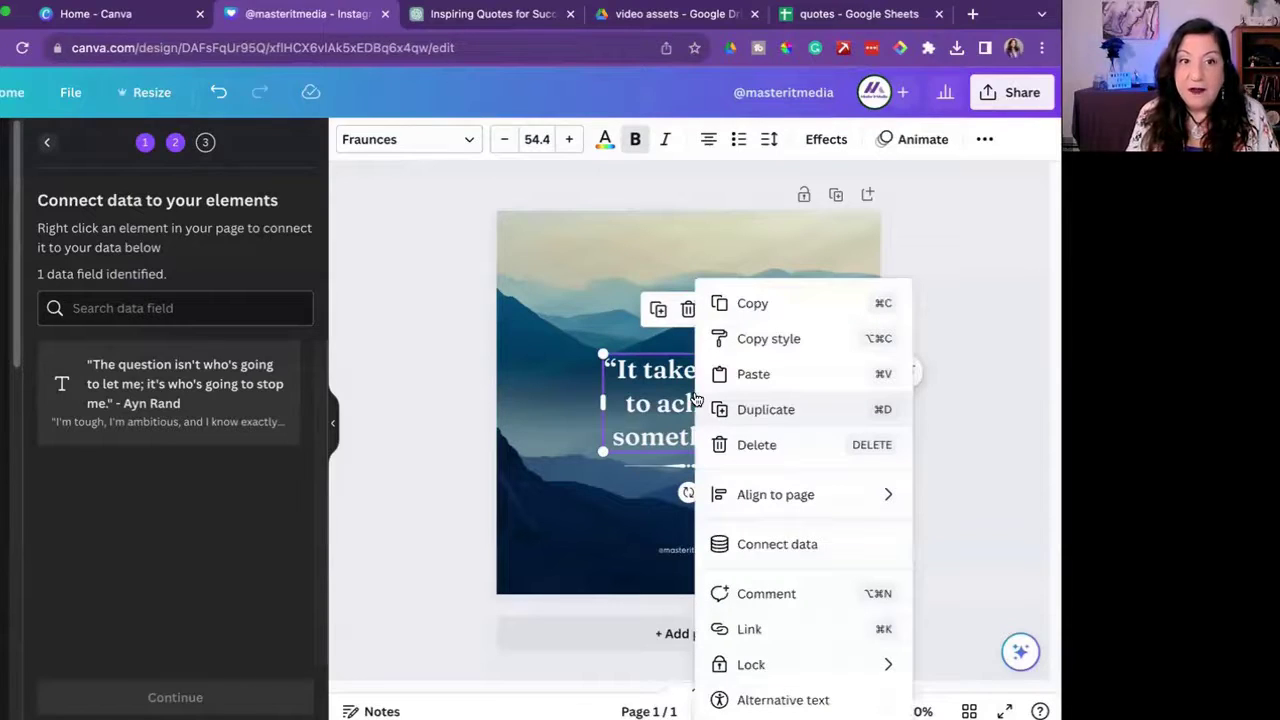
{"action": "left_click", "coordinate": [778, 545]}
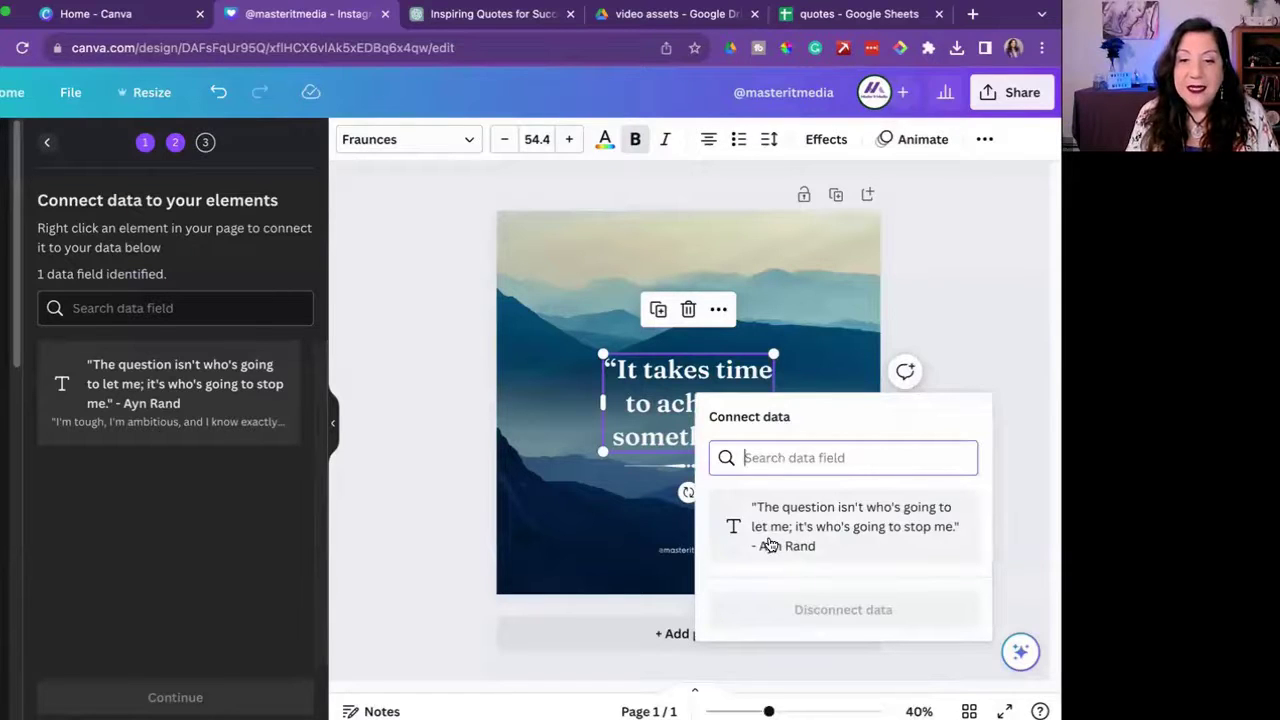
{"action": "left_click", "coordinate": [768, 545]}
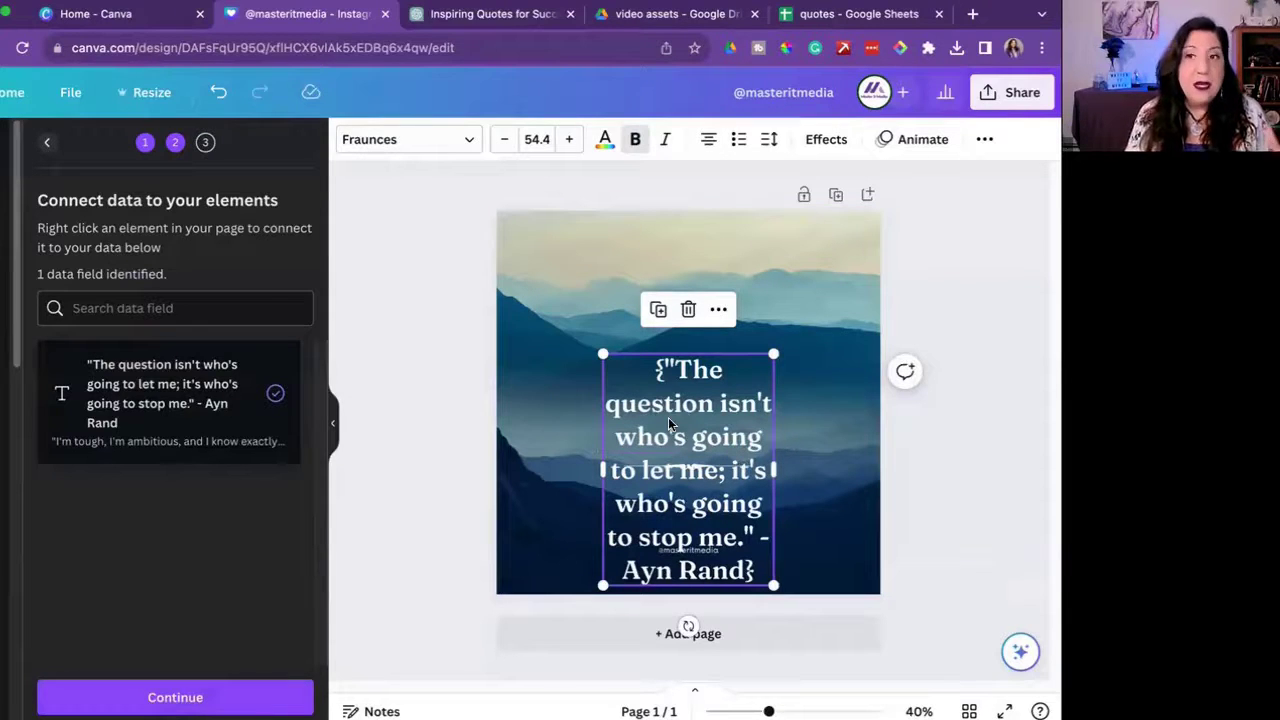
Resize and centre the quote box at text size 46.3, with the author on its own line.
{"action": "left_click_drag", "start_coordinate": [688, 410], "coordinate": [688, 267]}
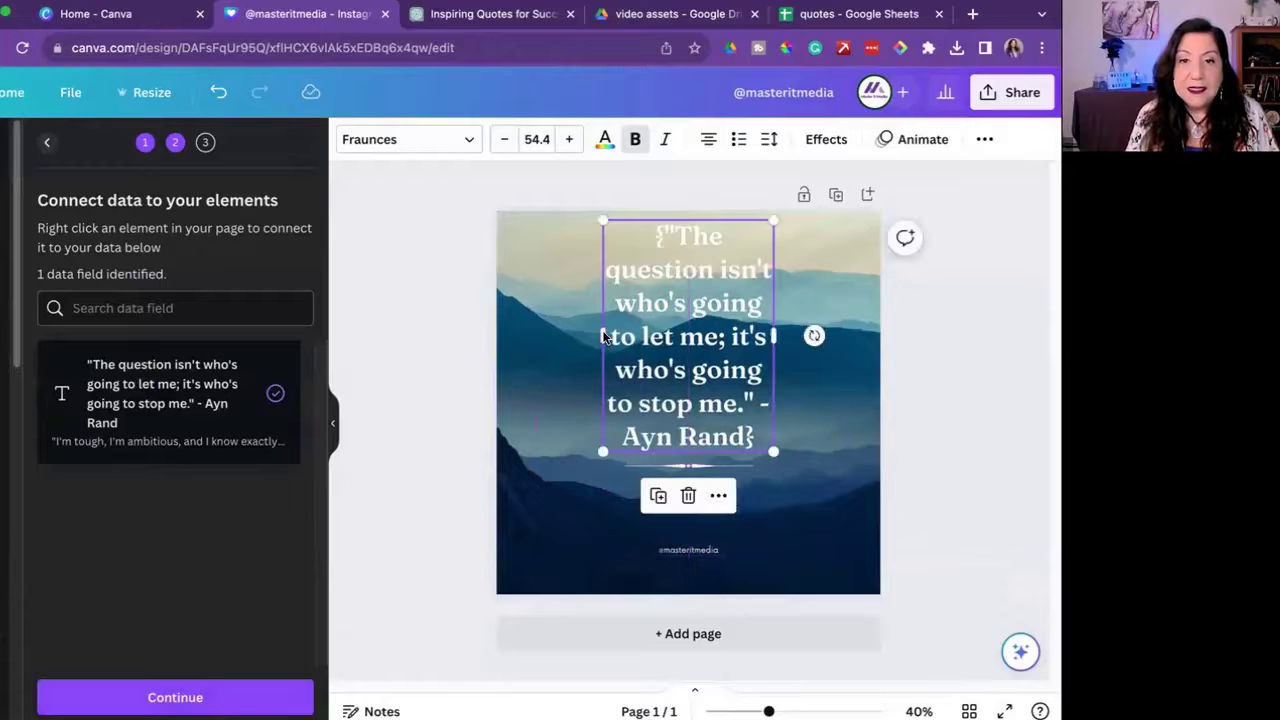
{"action": "left_click_drag", "start_coordinate": [601, 338], "coordinate": [514, 330]}
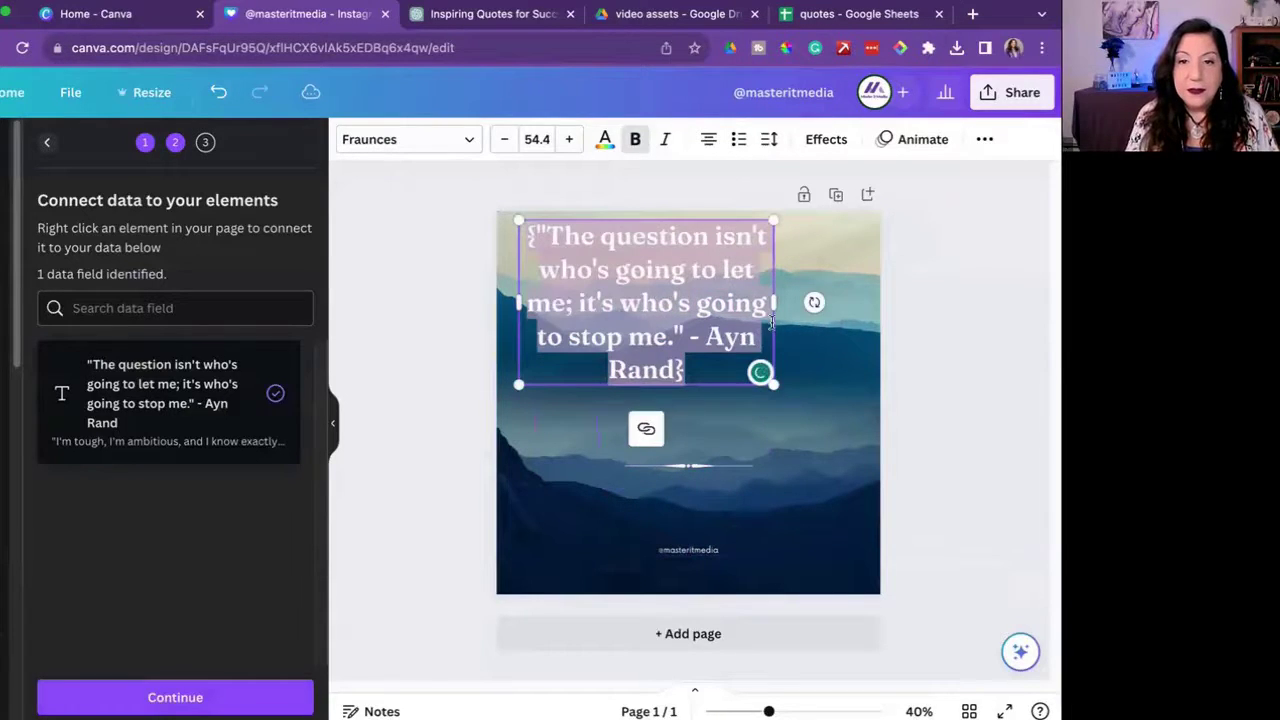
{"action": "left_click_drag", "start_coordinate": [775, 298], "coordinate": [879, 309]}
{"action": "left_click_drag", "start_coordinate": [780, 357], "coordinate": [757, 426]}
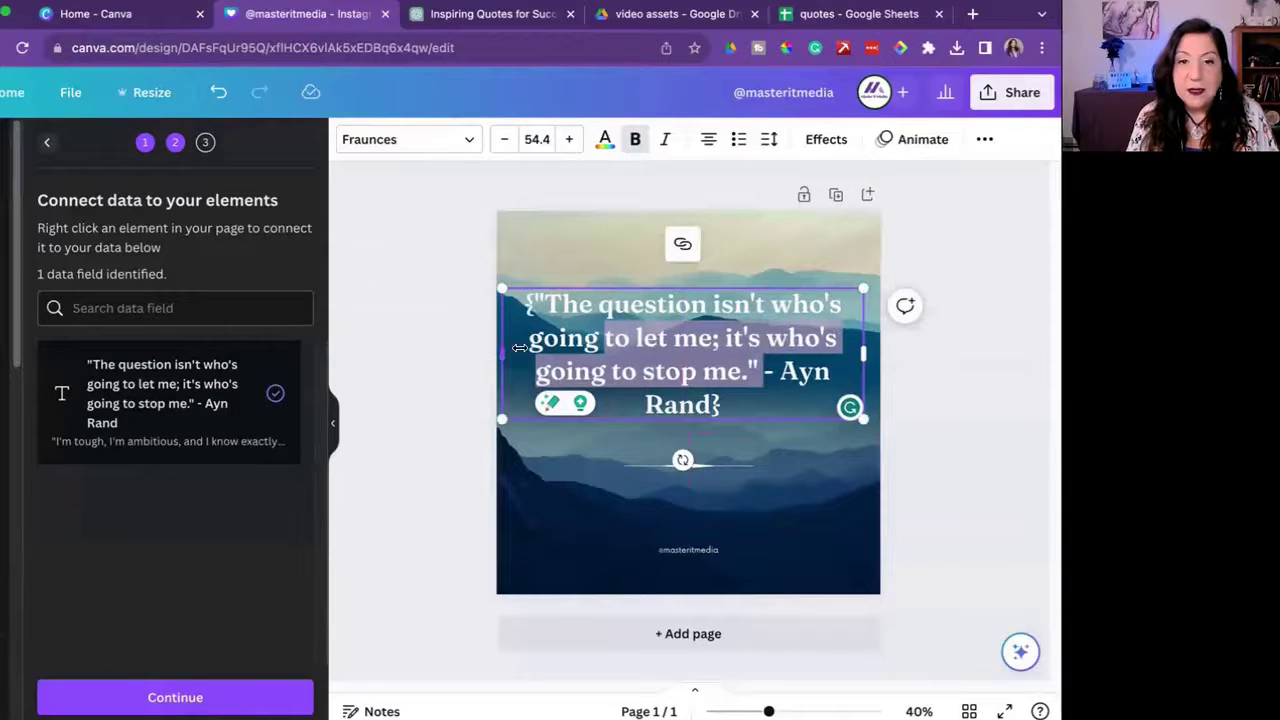
{"action": "left_click_drag", "start_coordinate": [523, 350], "coordinate": [535, 345]}
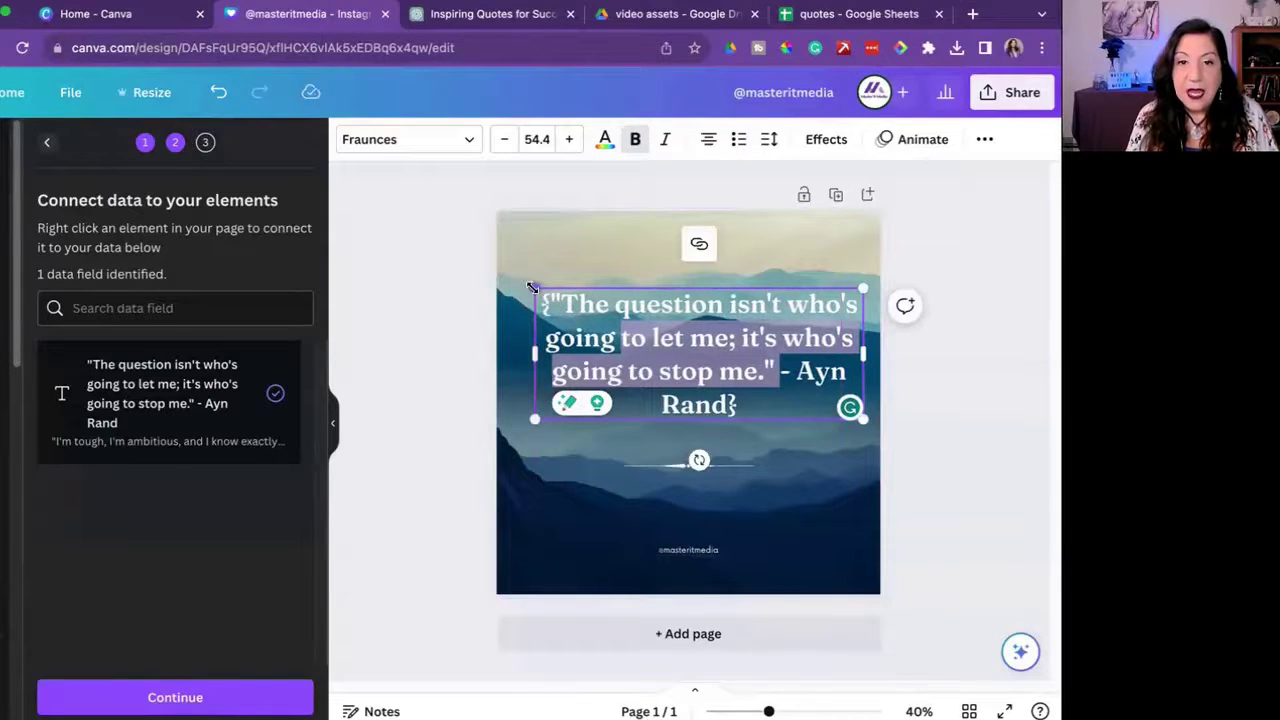
{"action": "left_click_drag", "start_coordinate": [519, 270], "coordinate": [583, 302]}
{"action": "left_click_drag", "start_coordinate": [770, 421], "coordinate": [733, 421]}
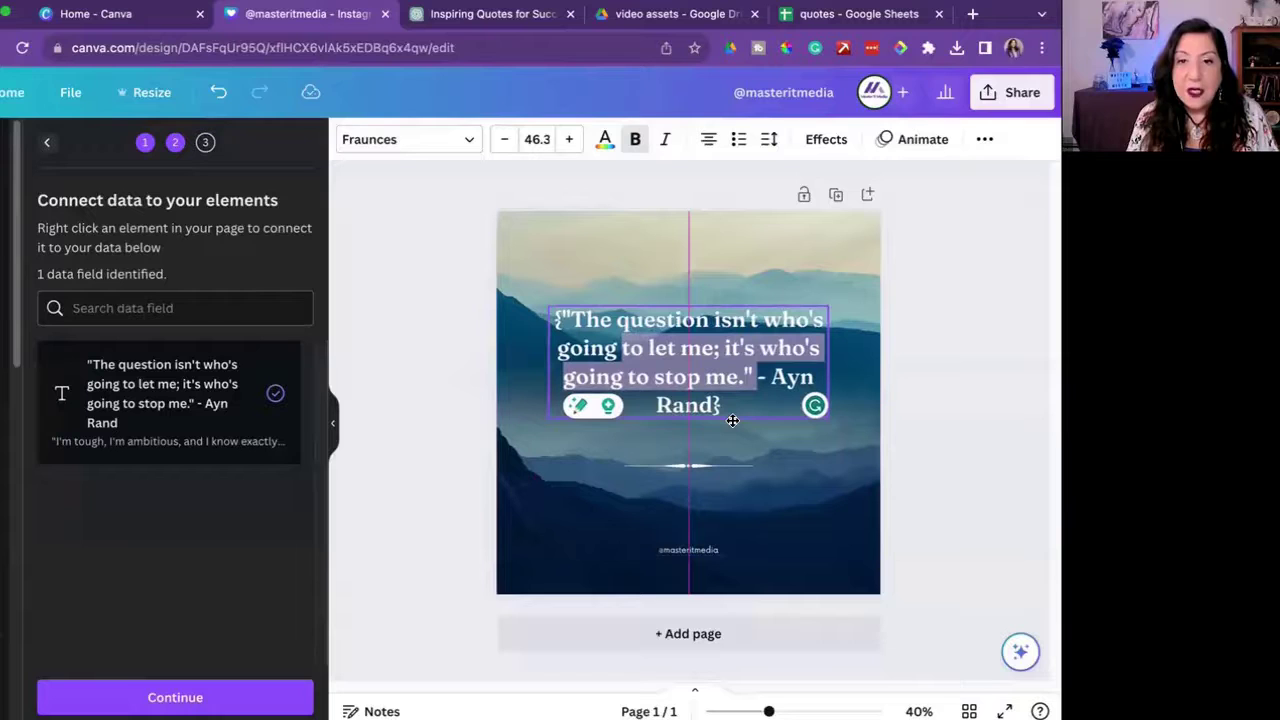
{"action": "left_click_drag", "start_coordinate": [733, 421], "coordinate": [733, 421]}
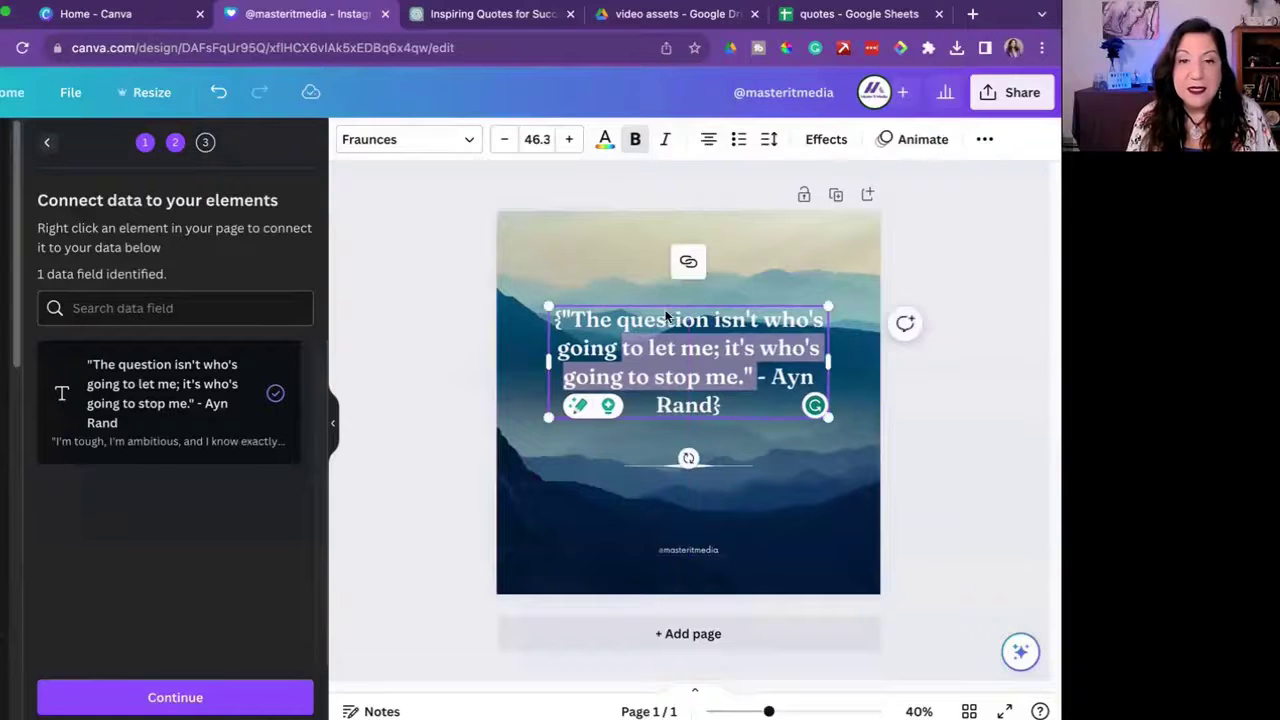
{"action": "left_click", "coordinate": [759, 387]}
{"action": "key", "text": "Return"}
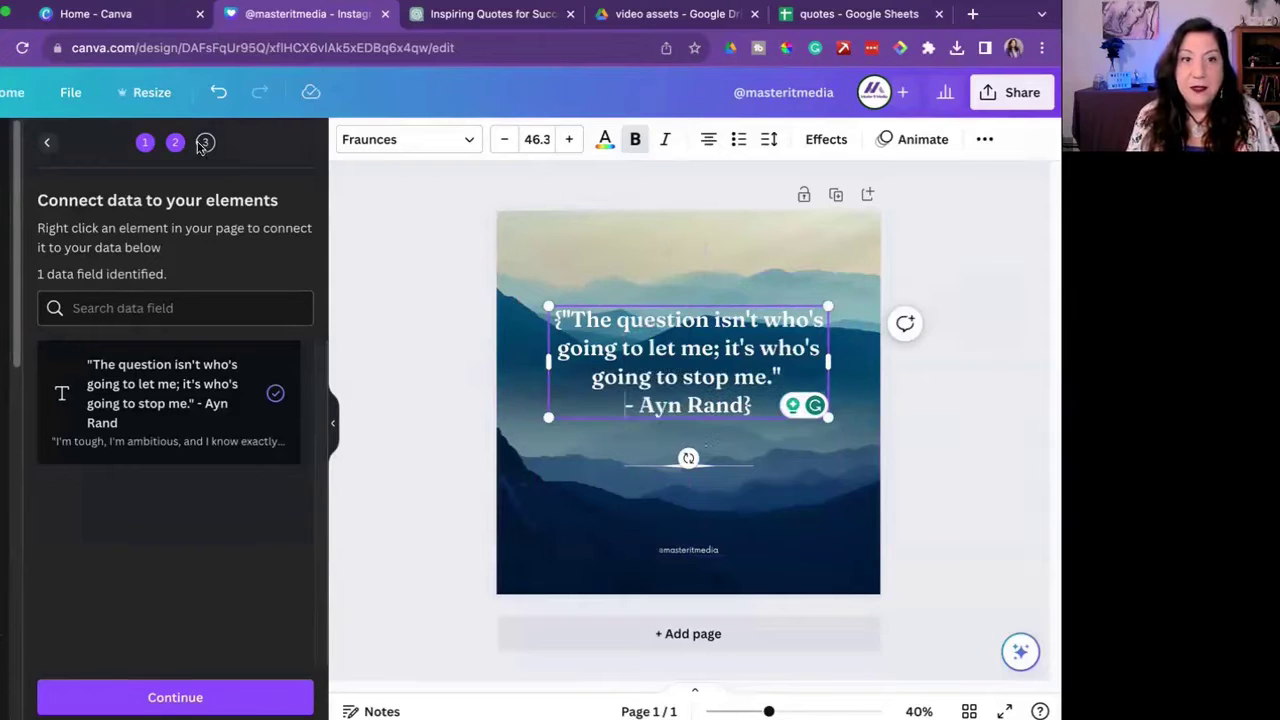
Continue to Apply data and generate 49 pages, one per women's quote.
{"action": "left_click", "coordinate": [186, 699]}
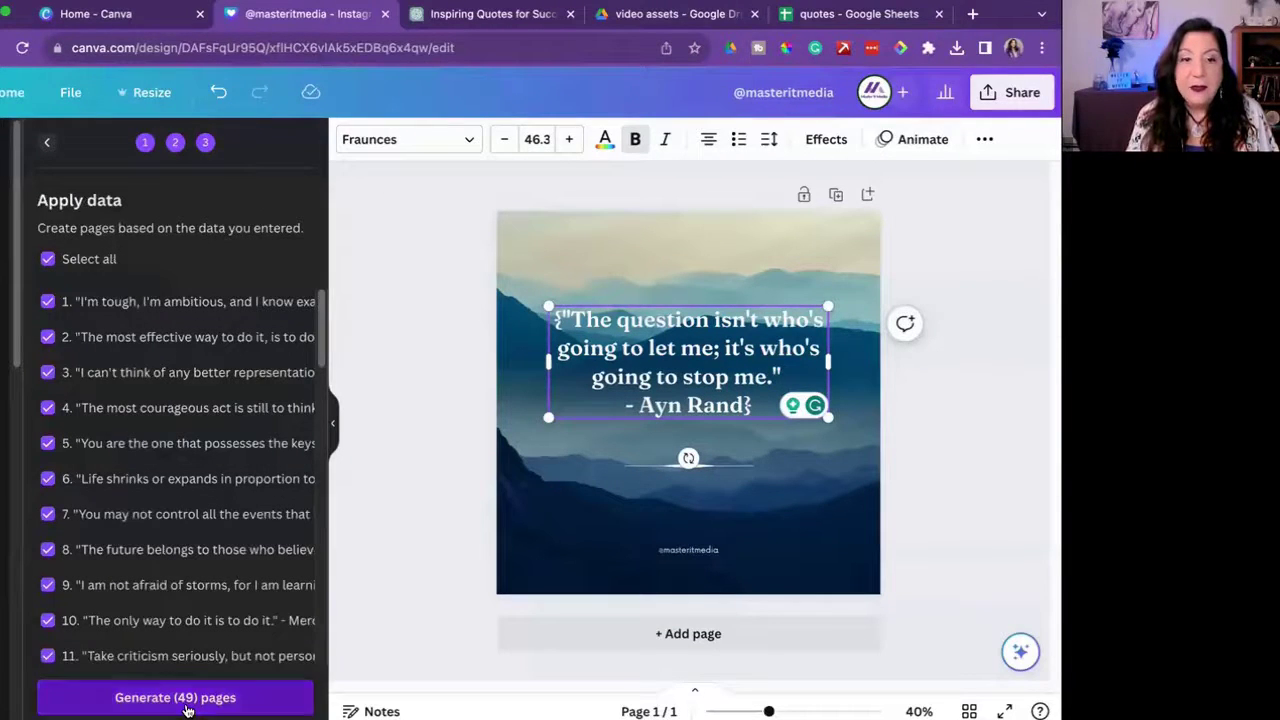
{"action": "left_click", "coordinate": [186, 706]}
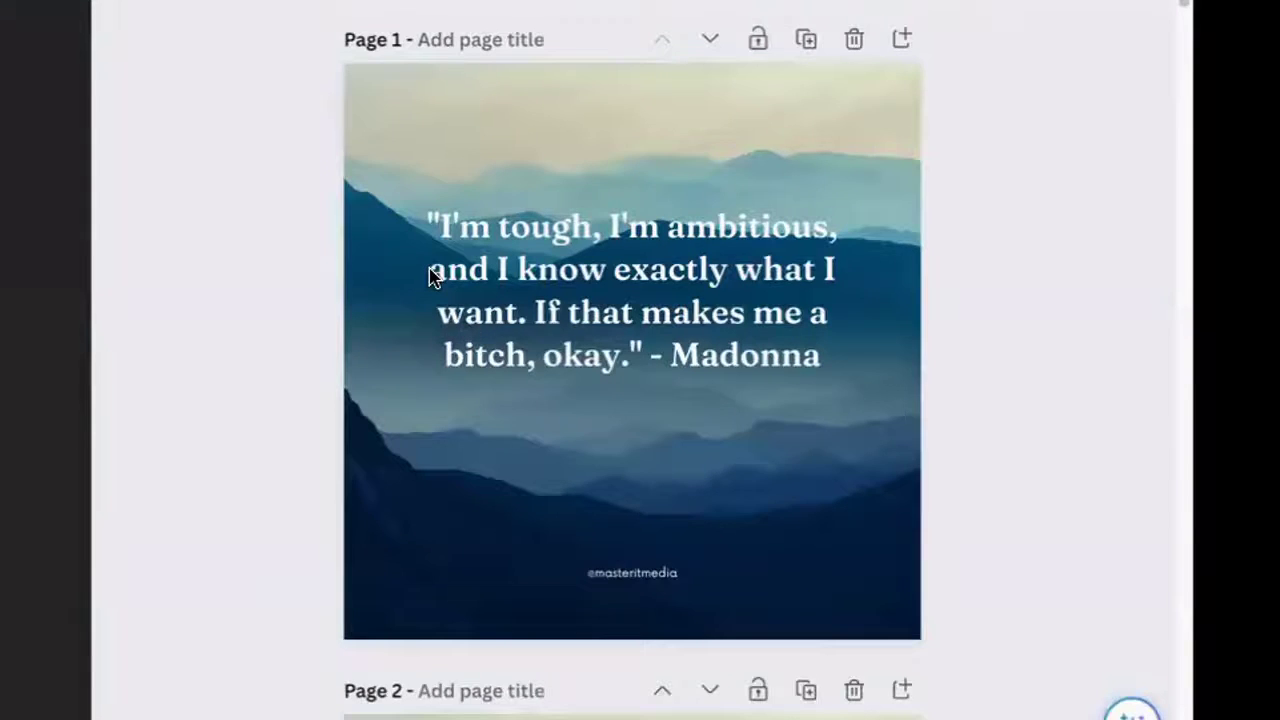
{"action": "scroll", "coordinate": [430, 277], "scroll_direction": "down", "scroll_amount": 13}
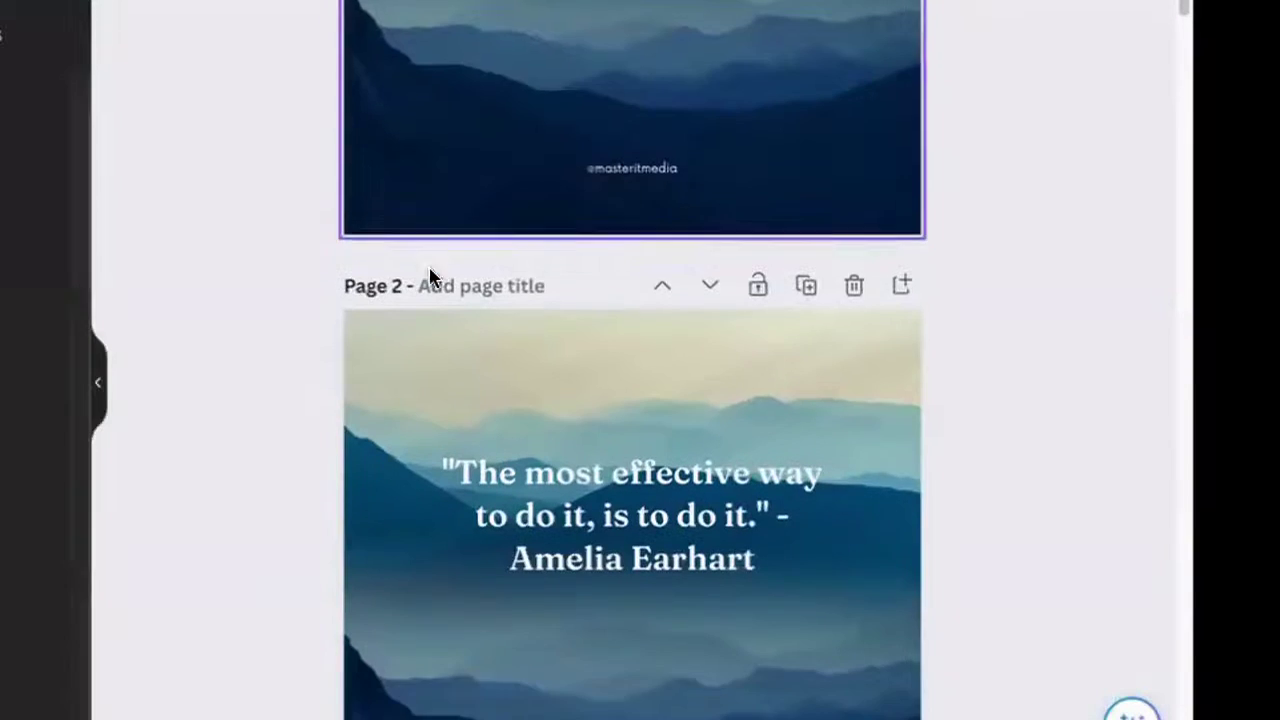
{"action": "scroll", "coordinate": [430, 277], "scroll_direction": "down", "scroll_amount": 12}
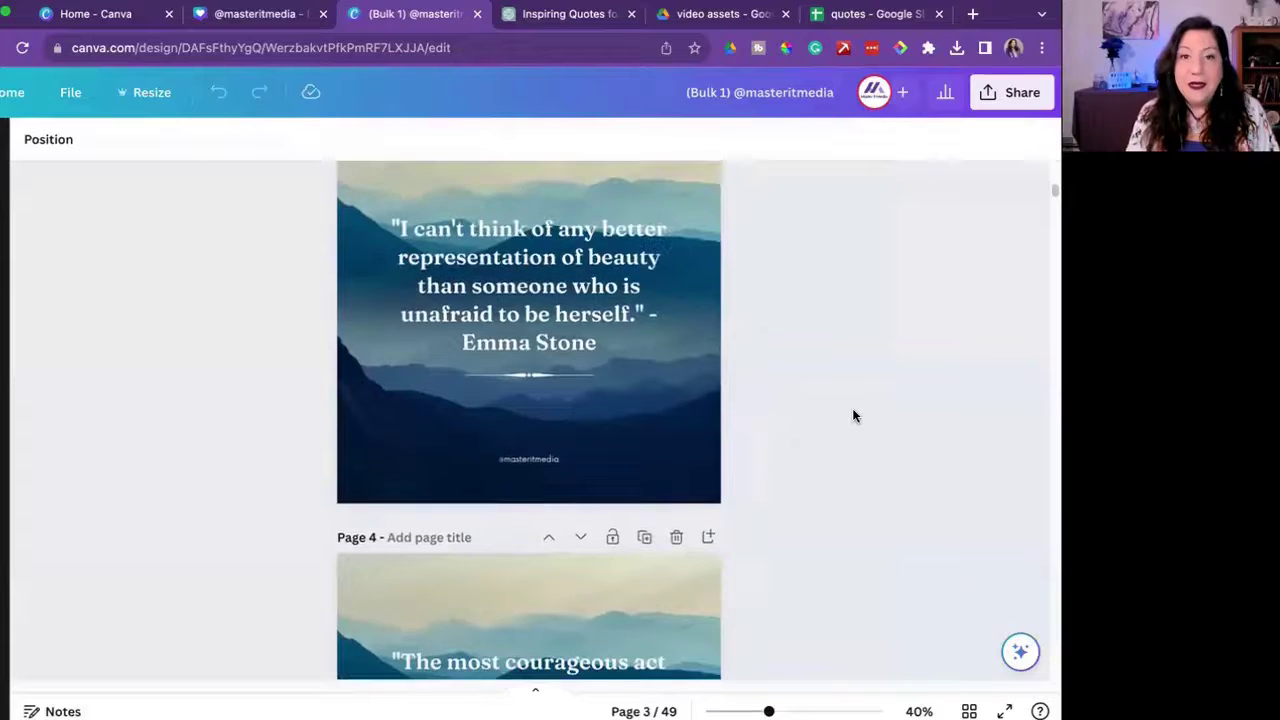
{"action": "scroll", "coordinate": [853, 416], "scroll_direction": "up", "scroll_amount": 10}
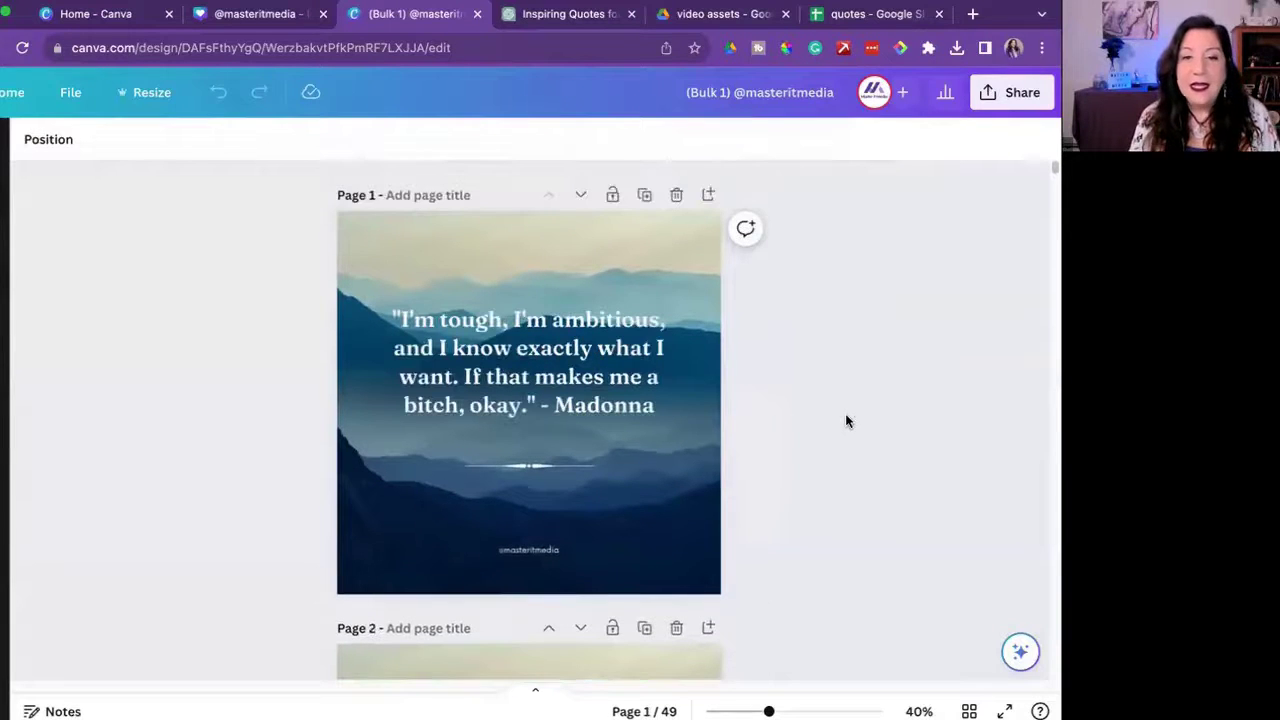
{"action": "scroll", "coordinate": [845, 420], "scroll_direction": "down", "scroll_amount": 4}
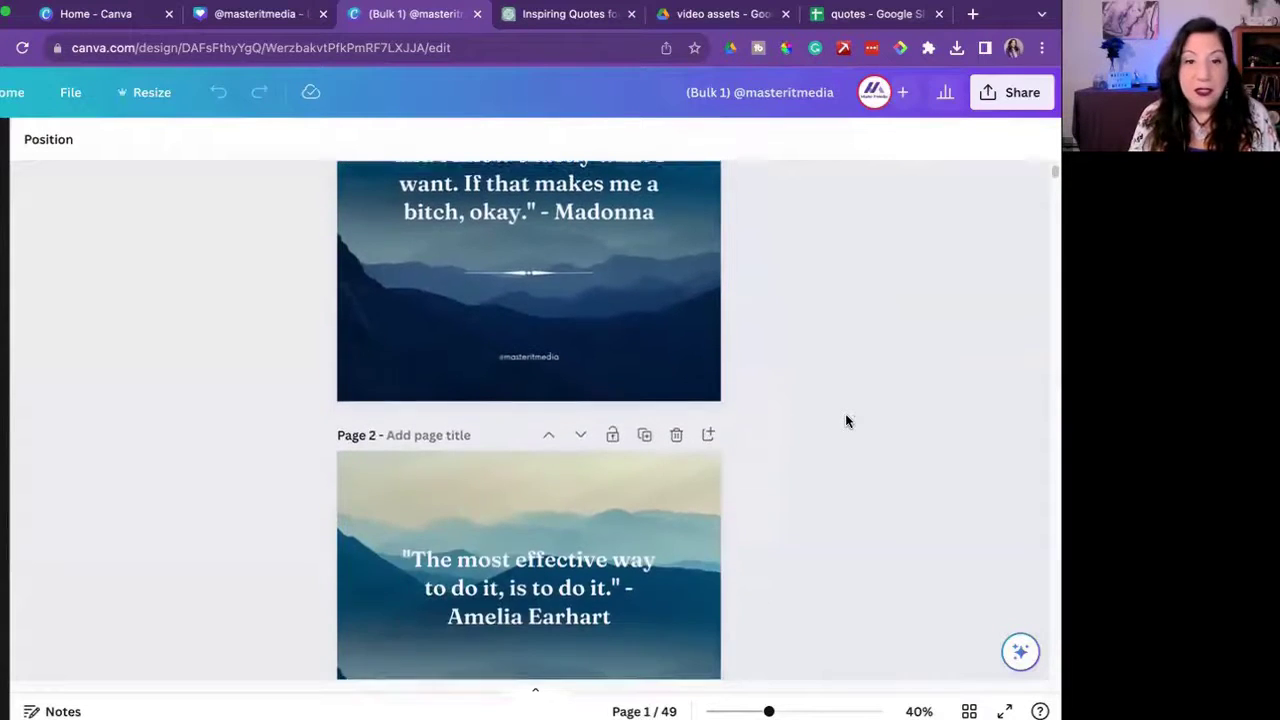
{"action": "scroll", "coordinate": [845, 420], "scroll_direction": "down", "scroll_amount": 8}
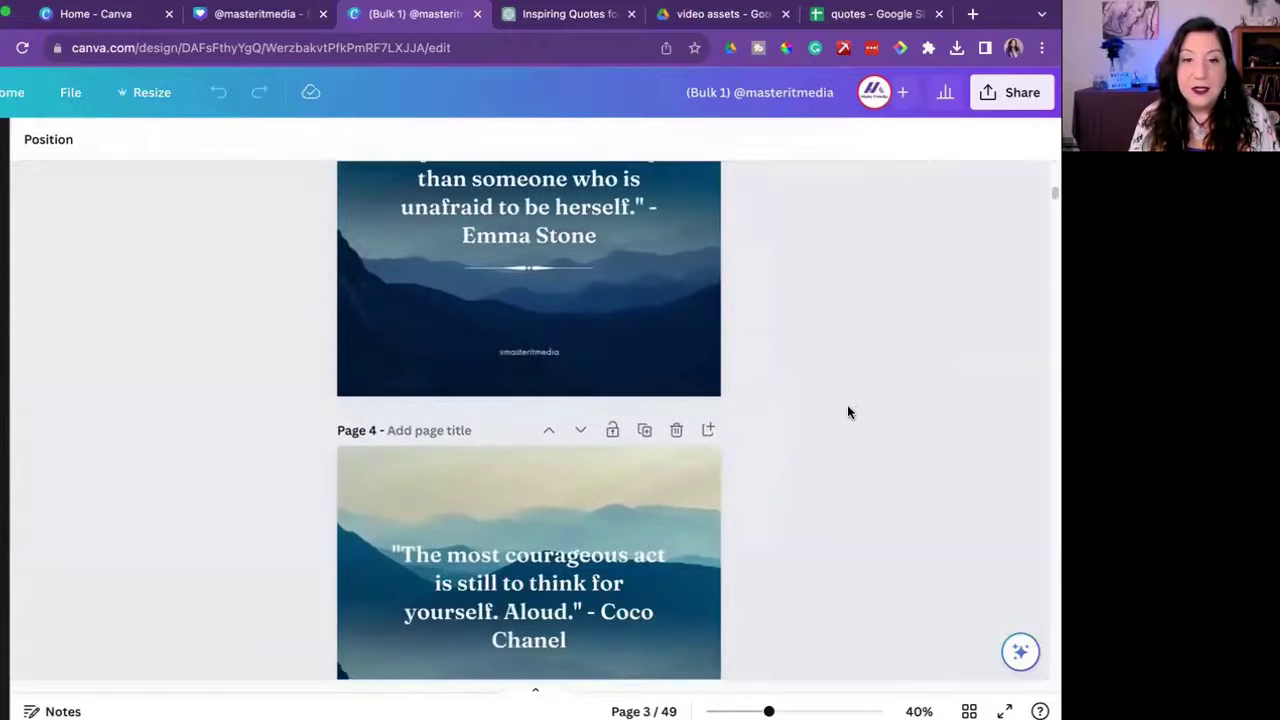
{"action": "scroll", "coordinate": [847, 411], "scroll_direction": "down", "scroll_amount": 8}
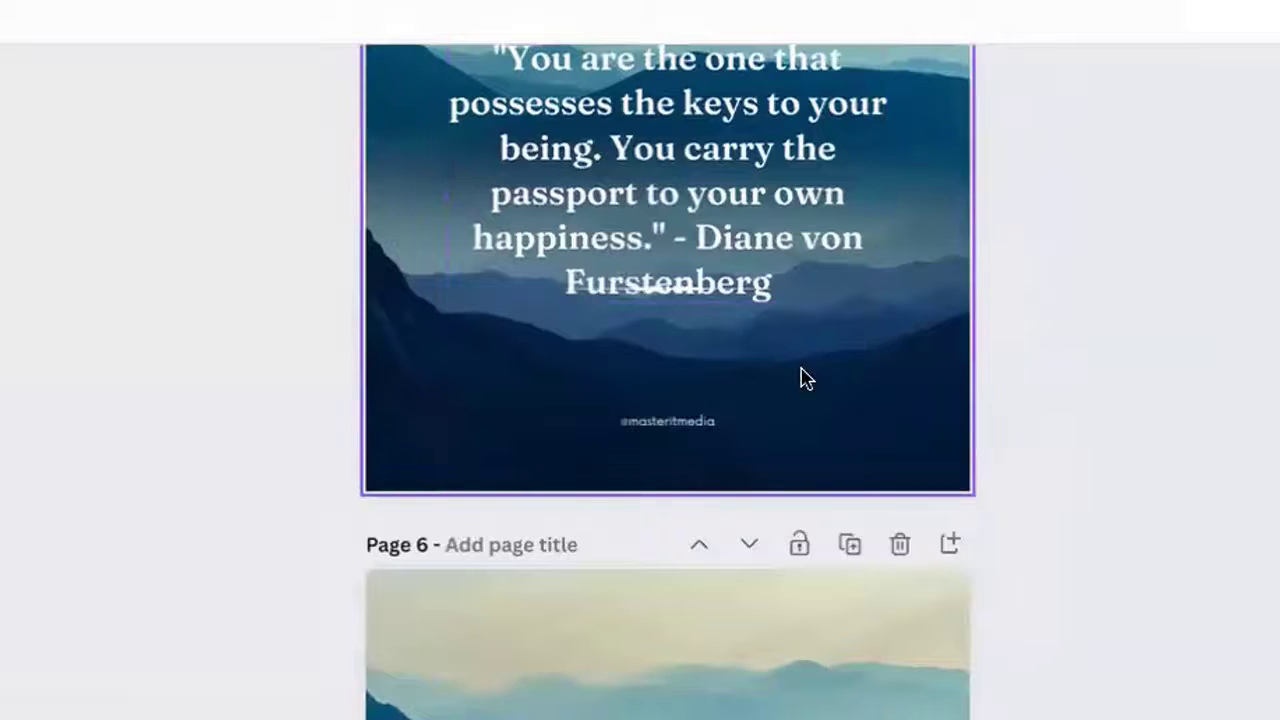
{"action": "scroll", "coordinate": [830, 400], "scroll_direction": "up", "scroll_amount": 2}
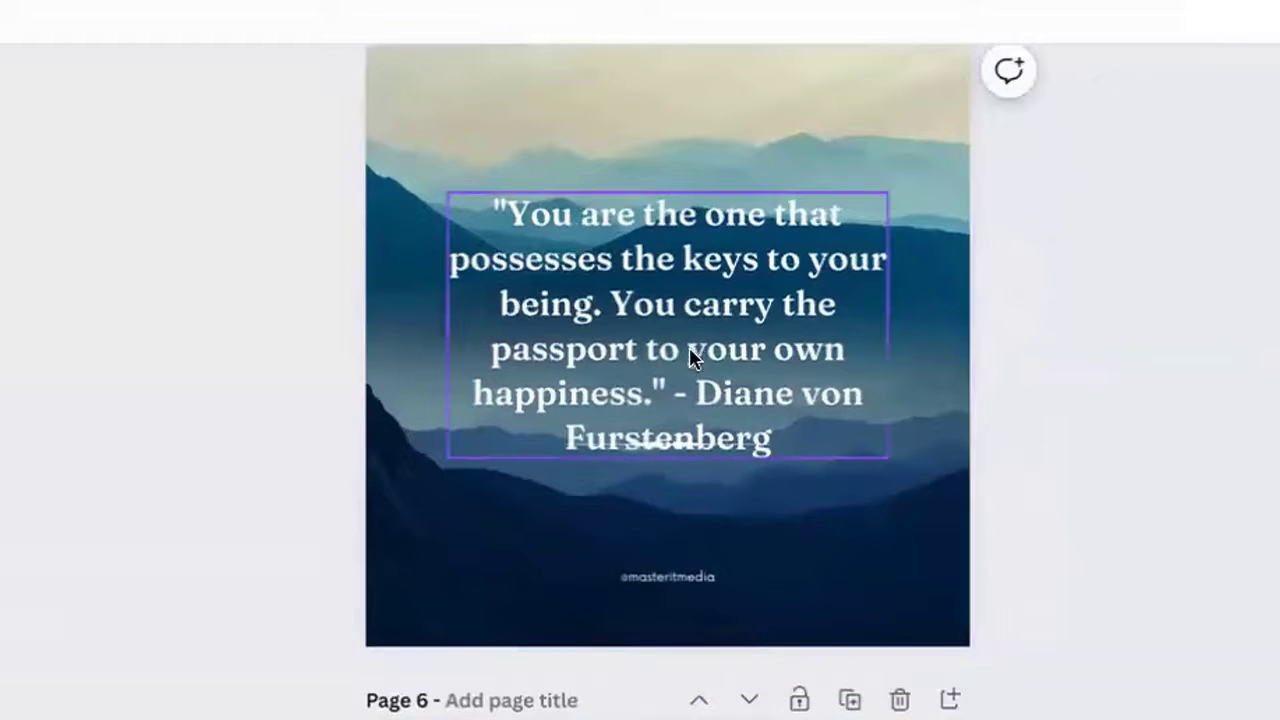
{"action": "left_click_drag", "start_coordinate": [693, 316], "coordinate": [693, 316]}
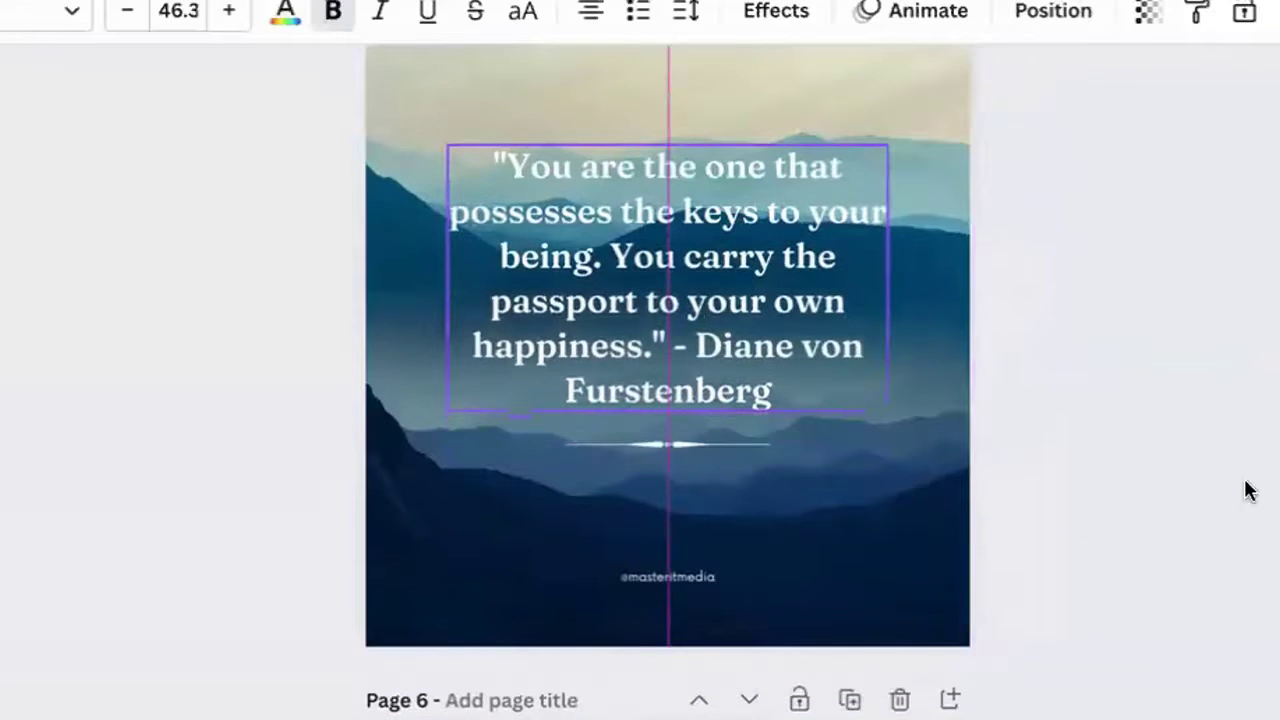
{"action": "left_click", "coordinate": [1252, 485]}
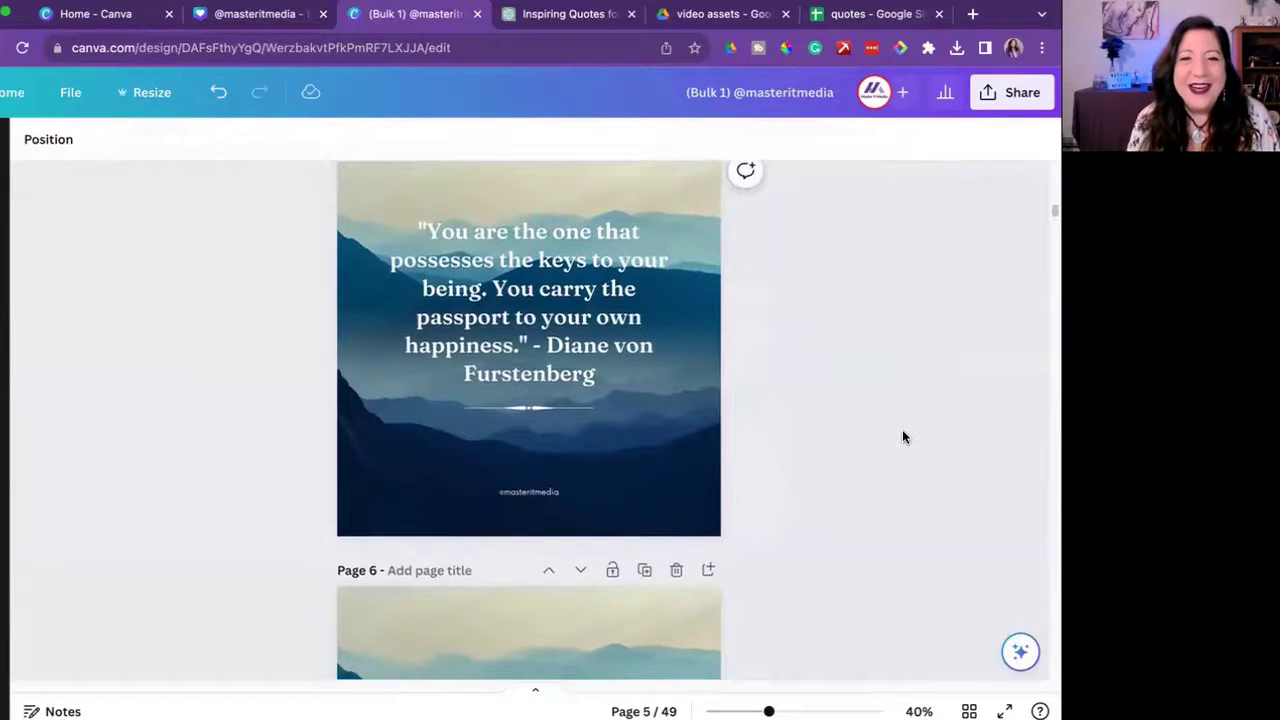
{"action": "scroll", "coordinate": [902, 435], "scroll_direction": "down", "scroll_amount": 12}
{"action": "scroll", "coordinate": [900, 437], "scroll_direction": "down", "scroll_amount": 12}
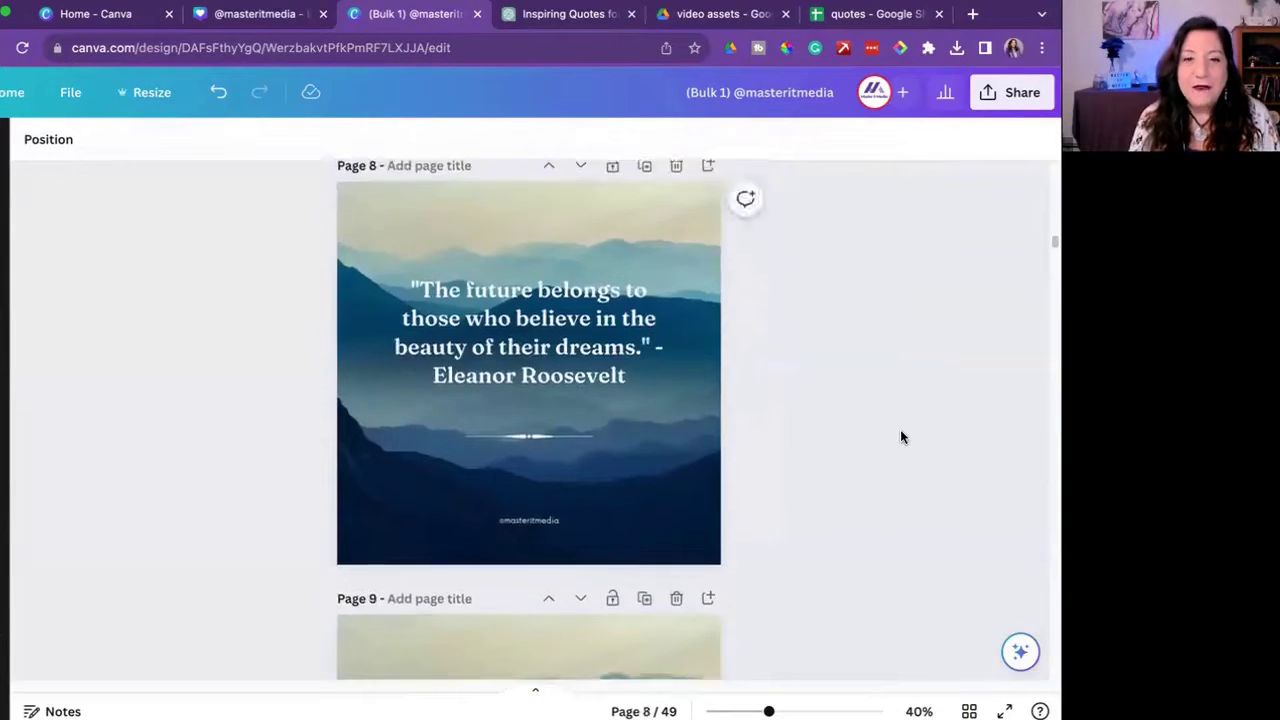
{"action": "scroll", "coordinate": [900, 437], "scroll_direction": "down", "scroll_amount": 12}
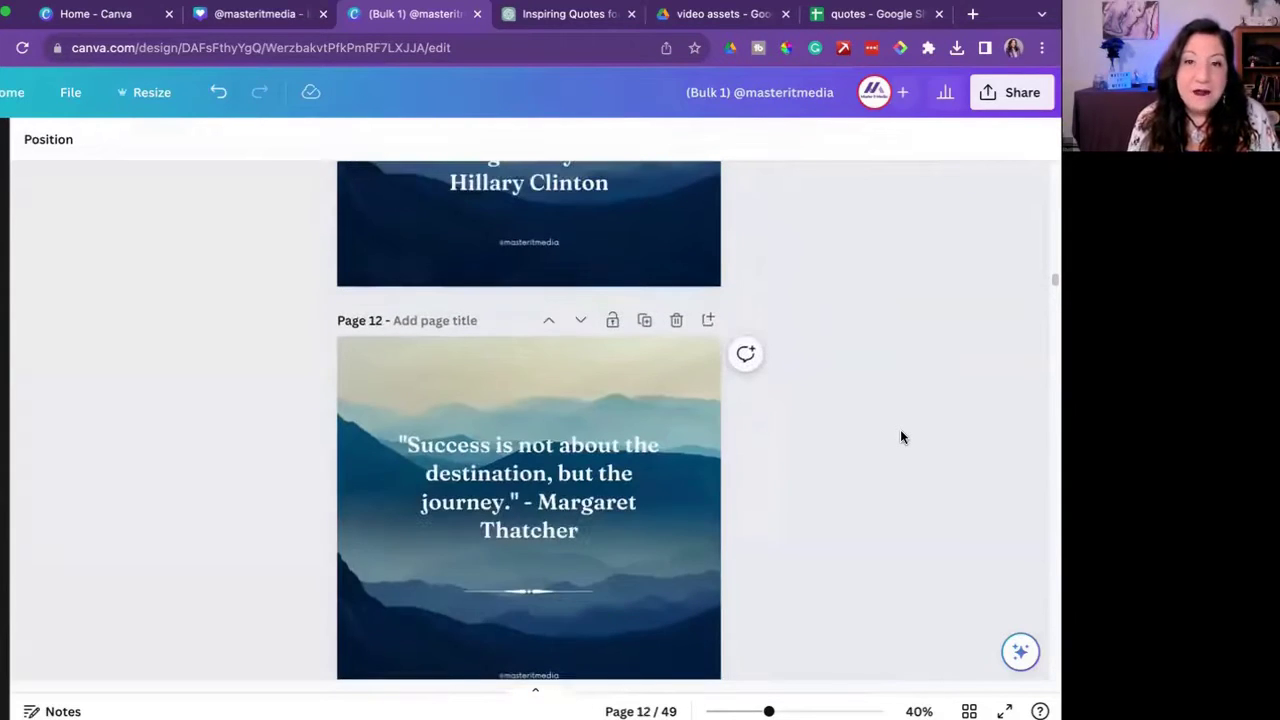
{"action": "scroll", "coordinate": [898, 450], "scroll_direction": "up", "scroll_amount": 8}
{"action": "scroll", "coordinate": [900, 463], "scroll_direction": "down", "scroll_amount": 2}
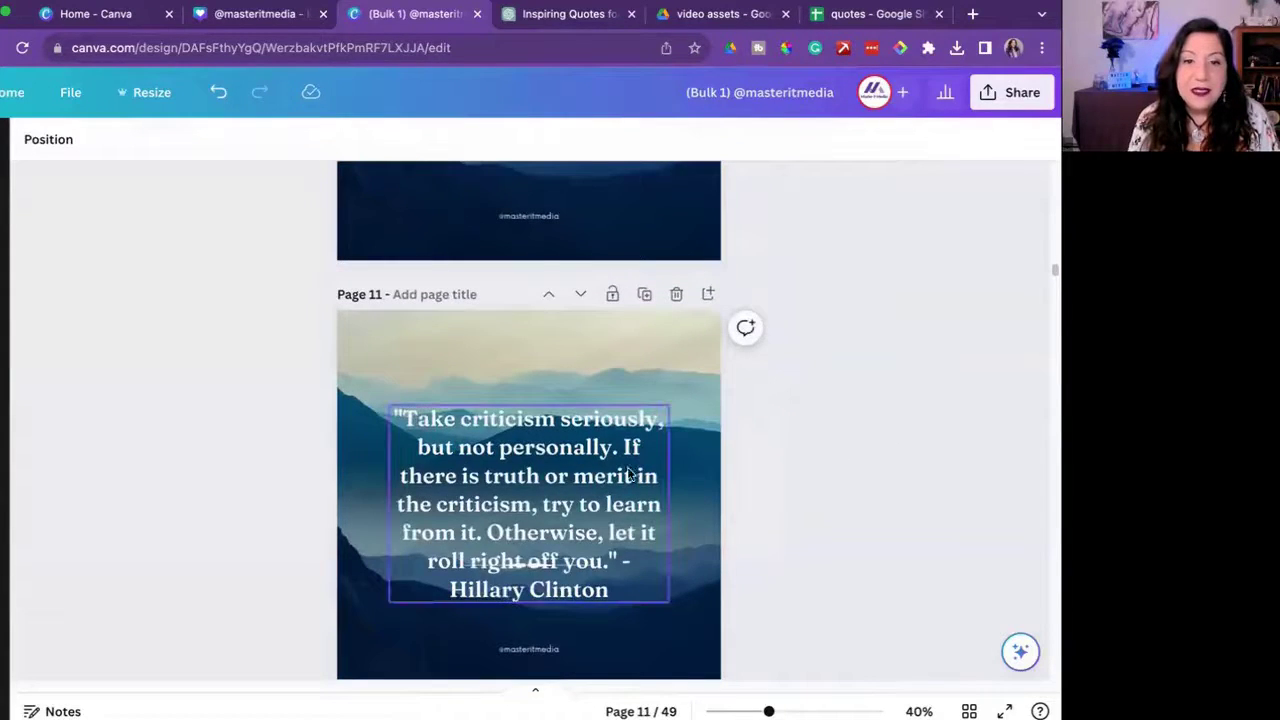
{"action": "mouse_move", "coordinate": [644, 454]}
{"action": "left_mouse_down"}
{"action": "mouse_move", "coordinate": [644, 414]}
{"action": "mouse_move", "coordinate": [644, 440]}
{"action": "left_mouse_up"}
{"action": "scroll", "coordinate": [772, 430], "scroll_direction": "up", "scroll_amount": 5}
{"action": "scroll", "coordinate": [773, 450], "scroll_direction": "up", "scroll_amount": 20}
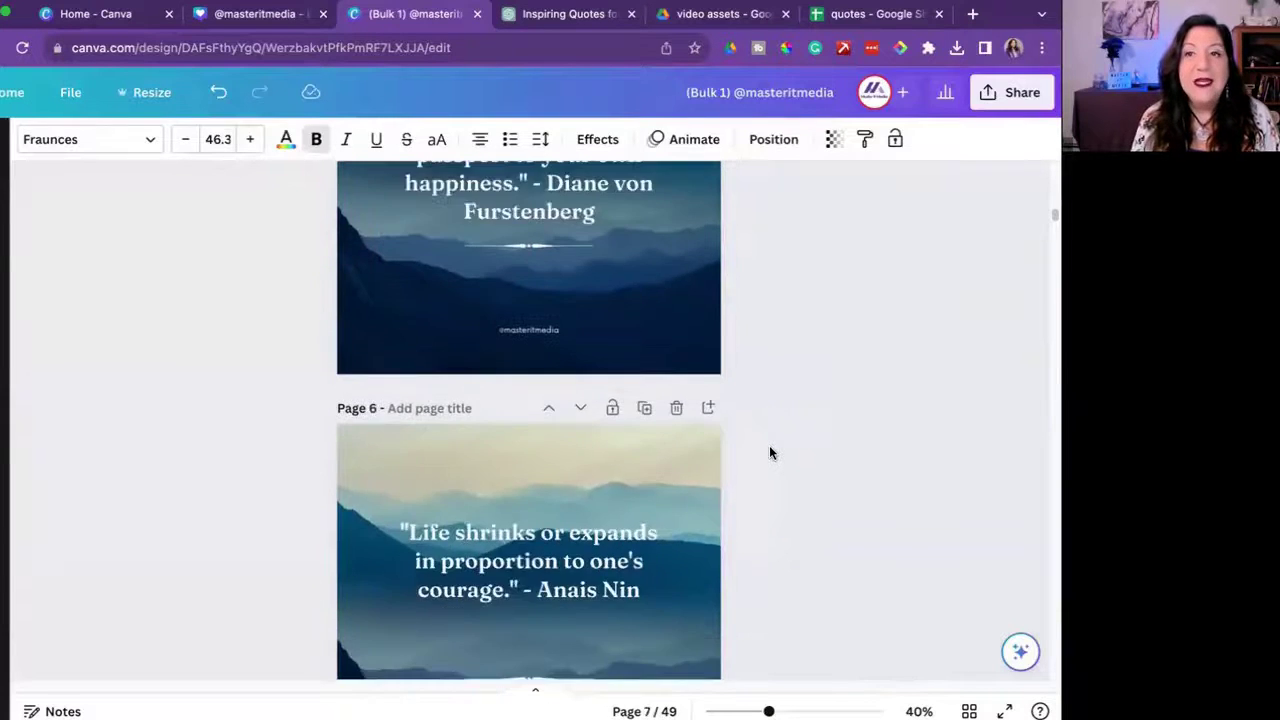
{"action": "scroll", "coordinate": [773, 463], "scroll_direction": "up", "scroll_amount": 5}
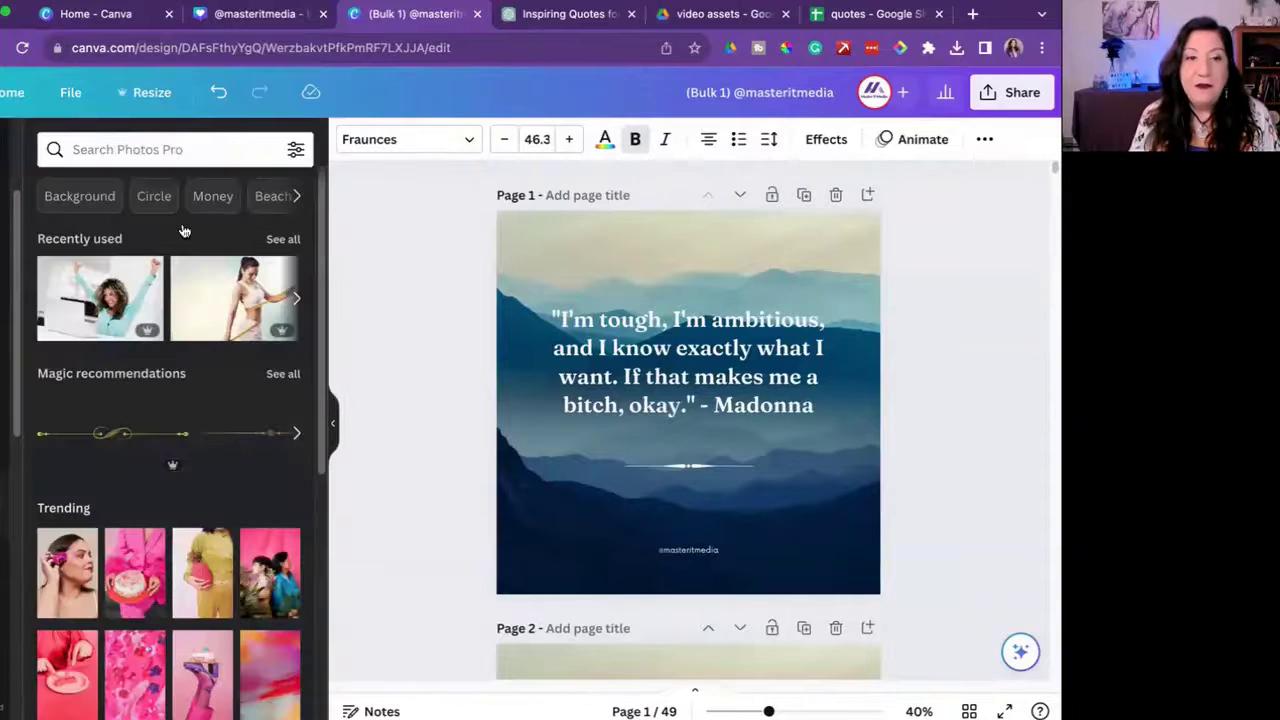
Search Canva's Photos for 'purple background' images.
{"action": "left_click", "coordinate": [203, 148]}
{"action": "type", "text": "pu"}
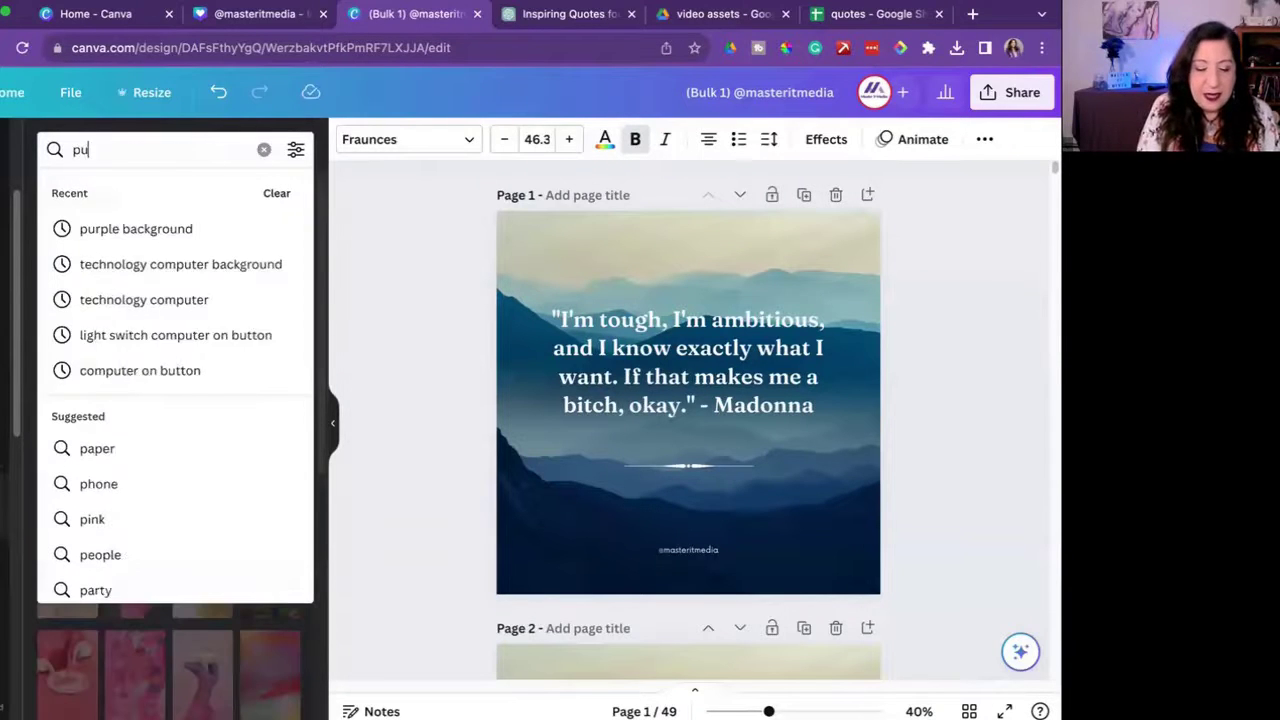
{"action": "type", "text": "rple background"}
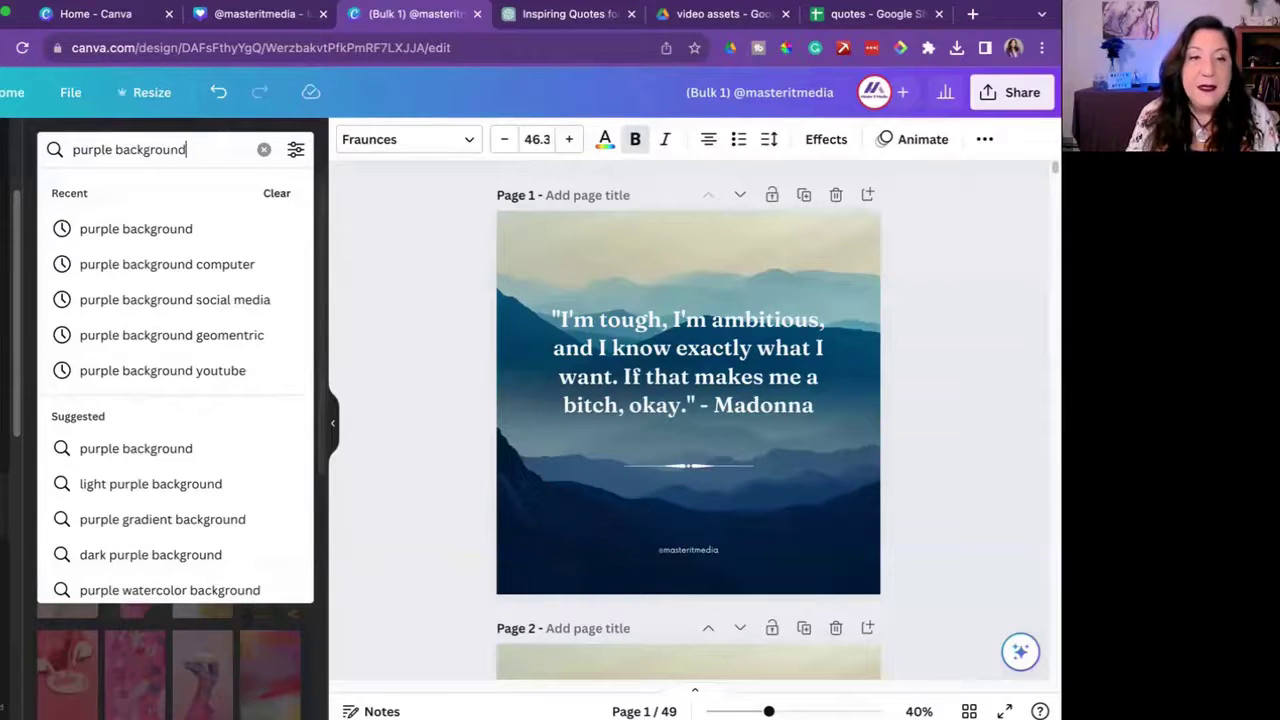
{"action": "key", "text": "Return"}
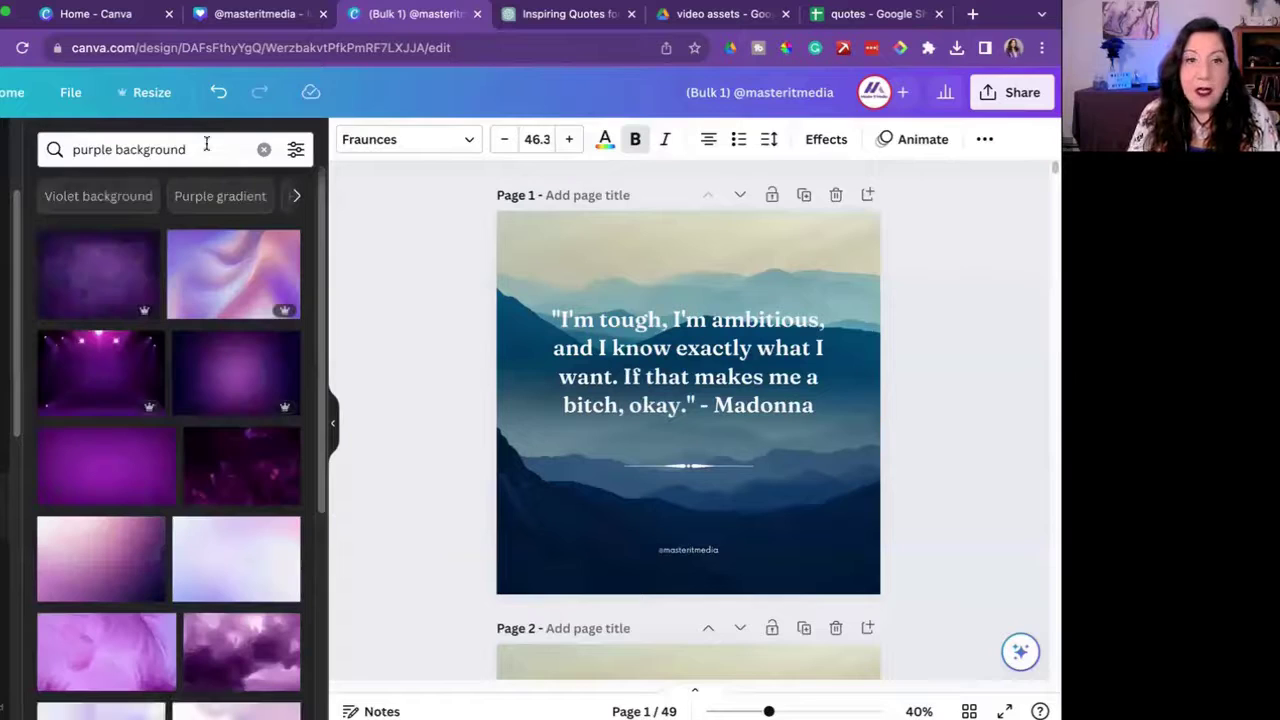
Put purple photos behind the first quote pages, starting with the dark purple texture on Page 1.
{"action": "left_click_drag", "start_coordinate": [127, 245], "coordinate": [522, 238]}
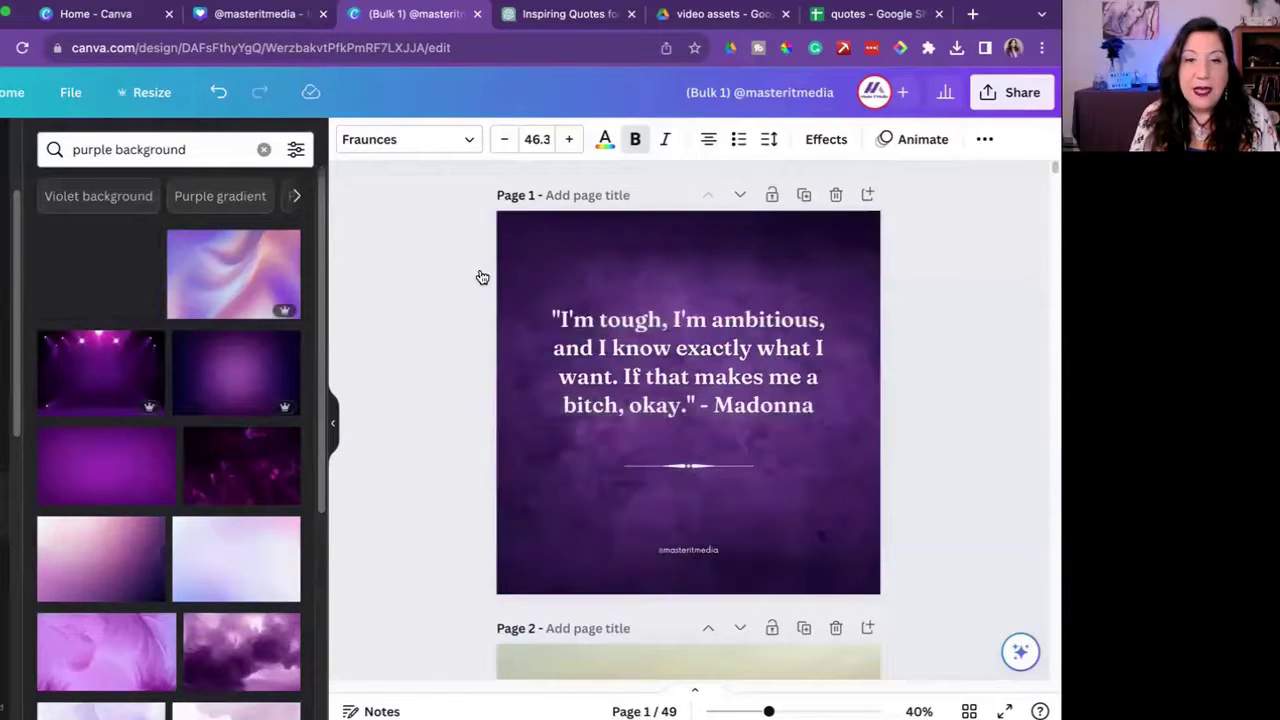
{"action": "scroll", "coordinate": [482, 277], "scroll_direction": "down", "scroll_amount": 3}
{"action": "left_click_drag", "start_coordinate": [290, 368], "coordinate": [557, 426]}
{"action": "scroll", "coordinate": [557, 426], "scroll_direction": "down", "scroll_amount": 4}
{"action": "scroll", "coordinate": [555, 420], "scroll_direction": "down", "scroll_amount": 1}
{"action": "left_click_drag", "start_coordinate": [251, 554], "coordinate": [536, 436]}
{"action": "scroll", "coordinate": [672, 430], "scroll_direction": "down", "scroll_amount": 2}
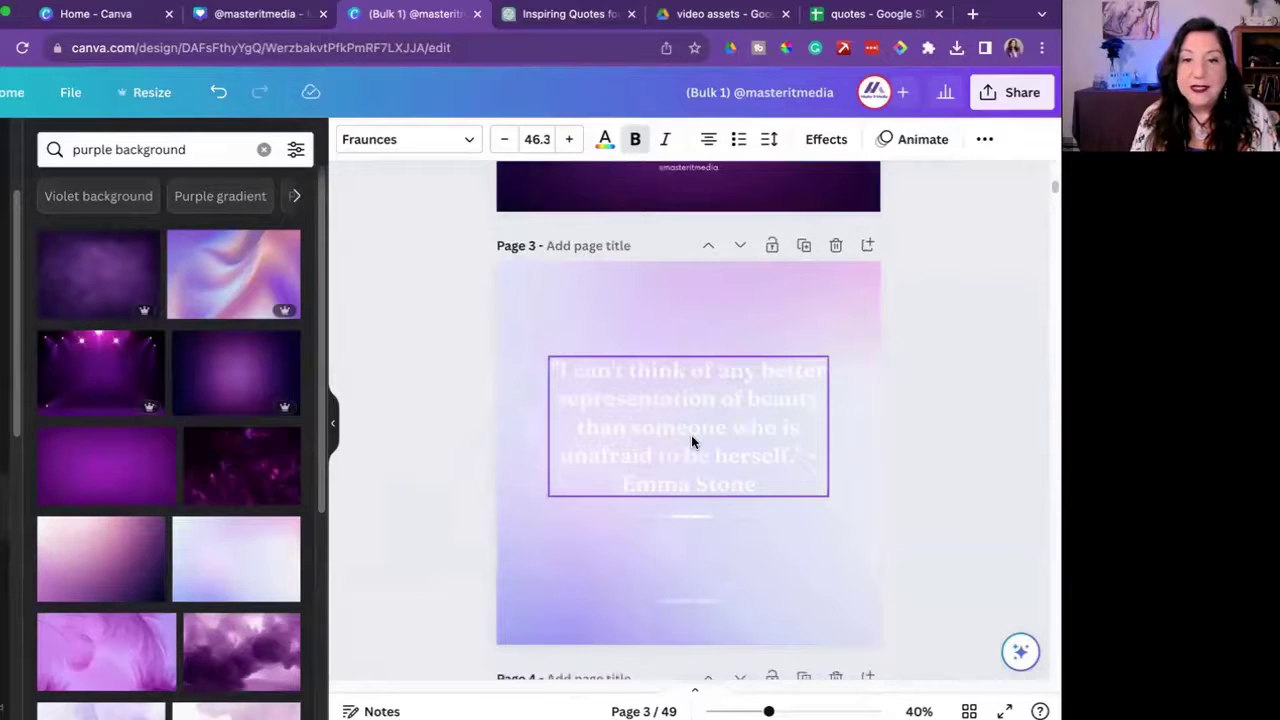
Make Page 3's quote text brand purple and give Page 4 the smoky purple cloud background.
{"action": "left_click_drag", "start_coordinate": [521, 319], "coordinate": [775, 612]}
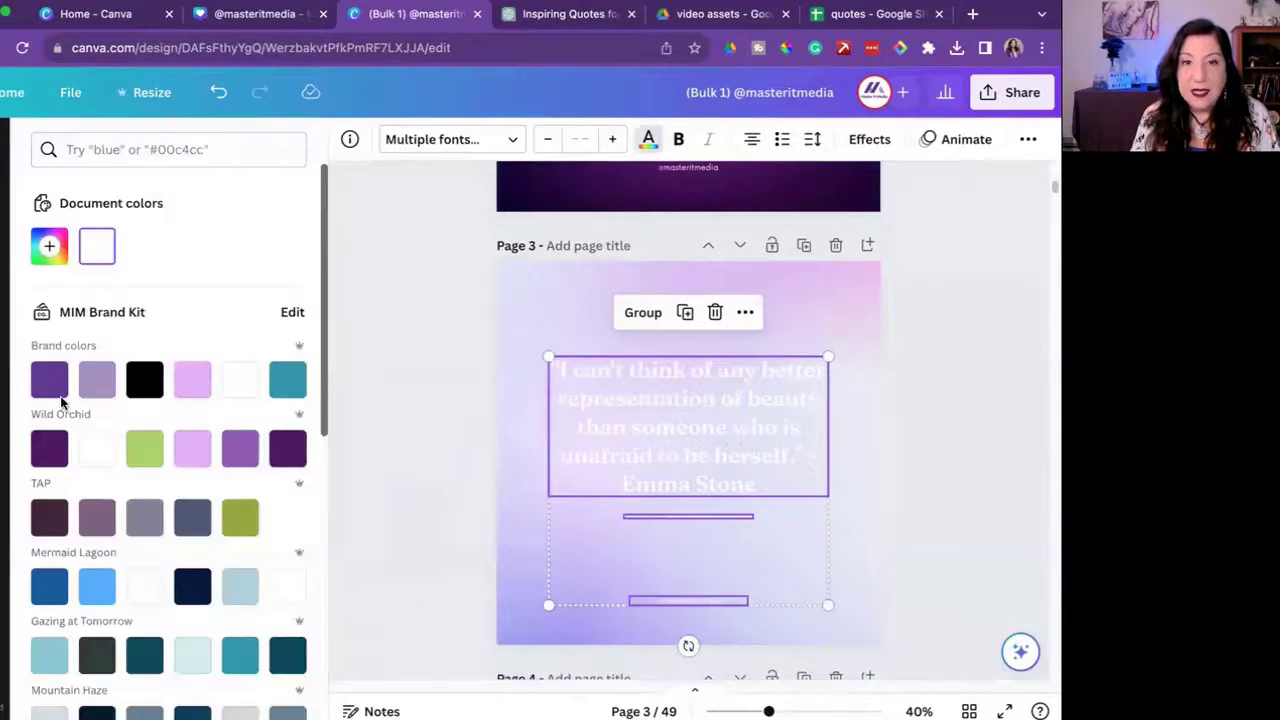
{"action": "left_click", "coordinate": [58, 385]}
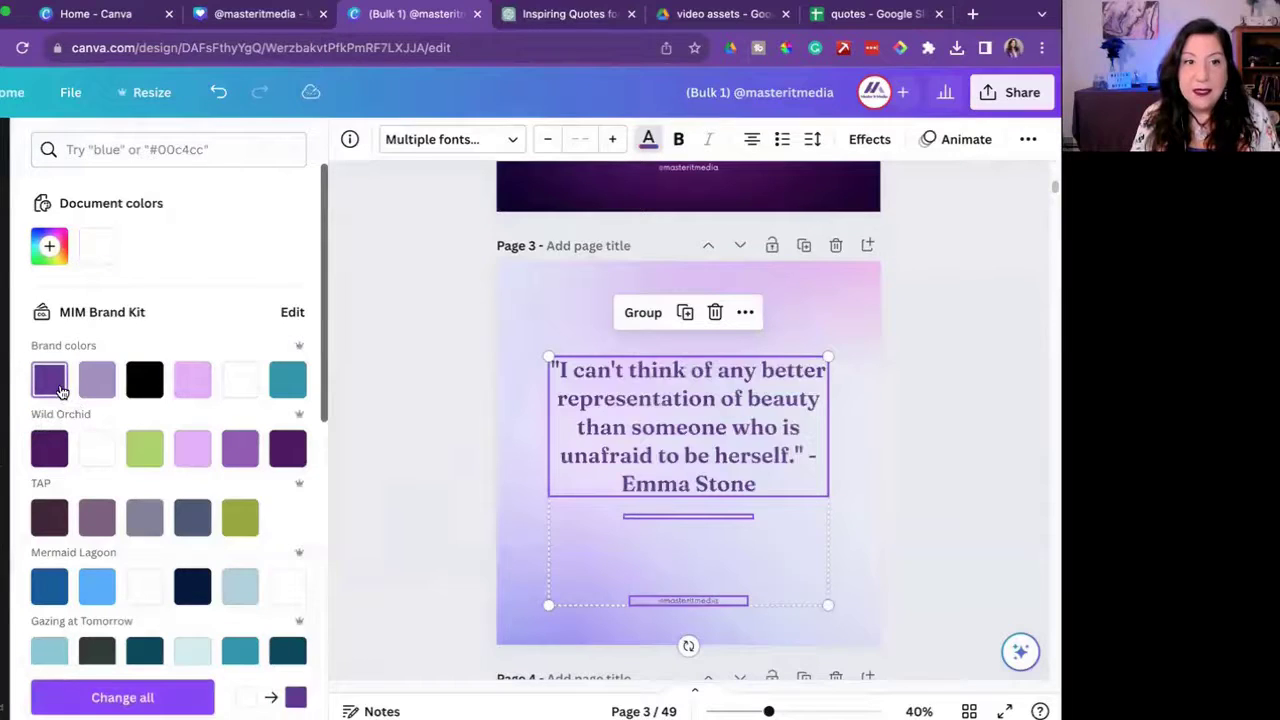
{"action": "left_click", "coordinate": [913, 422]}
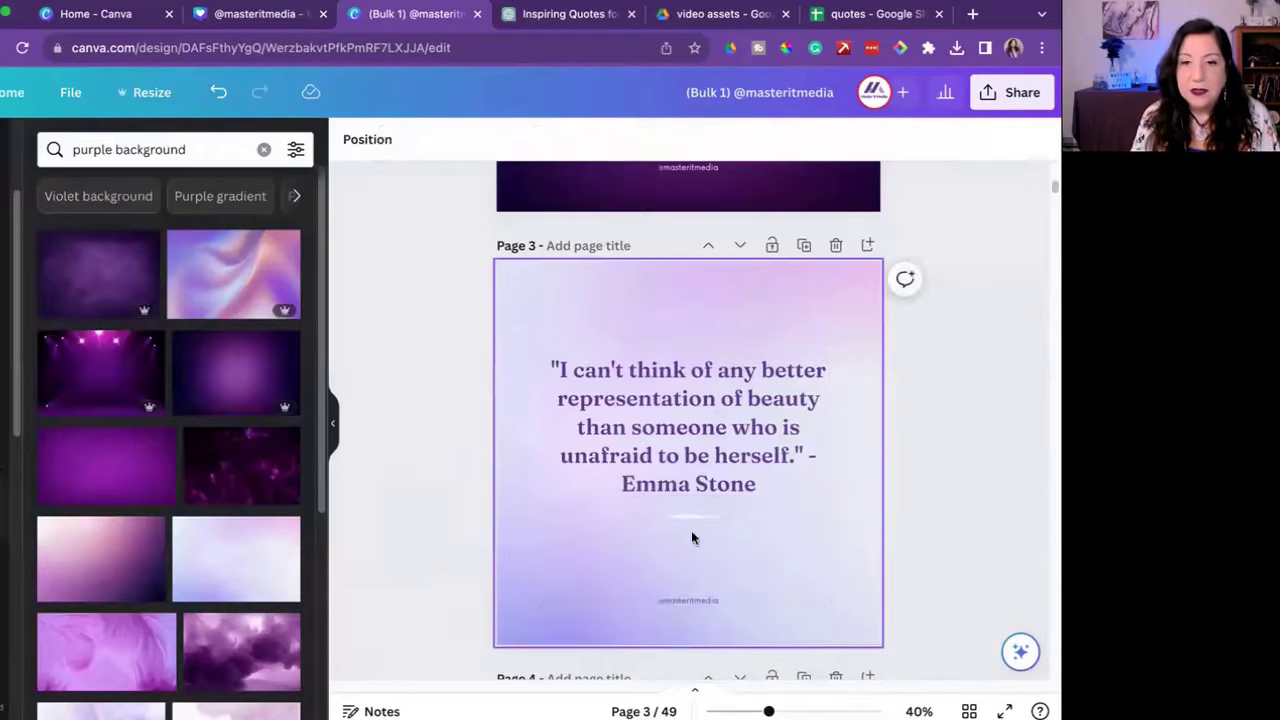
{"action": "scroll", "coordinate": [445, 484], "scroll_direction": "down", "scroll_amount": 5}
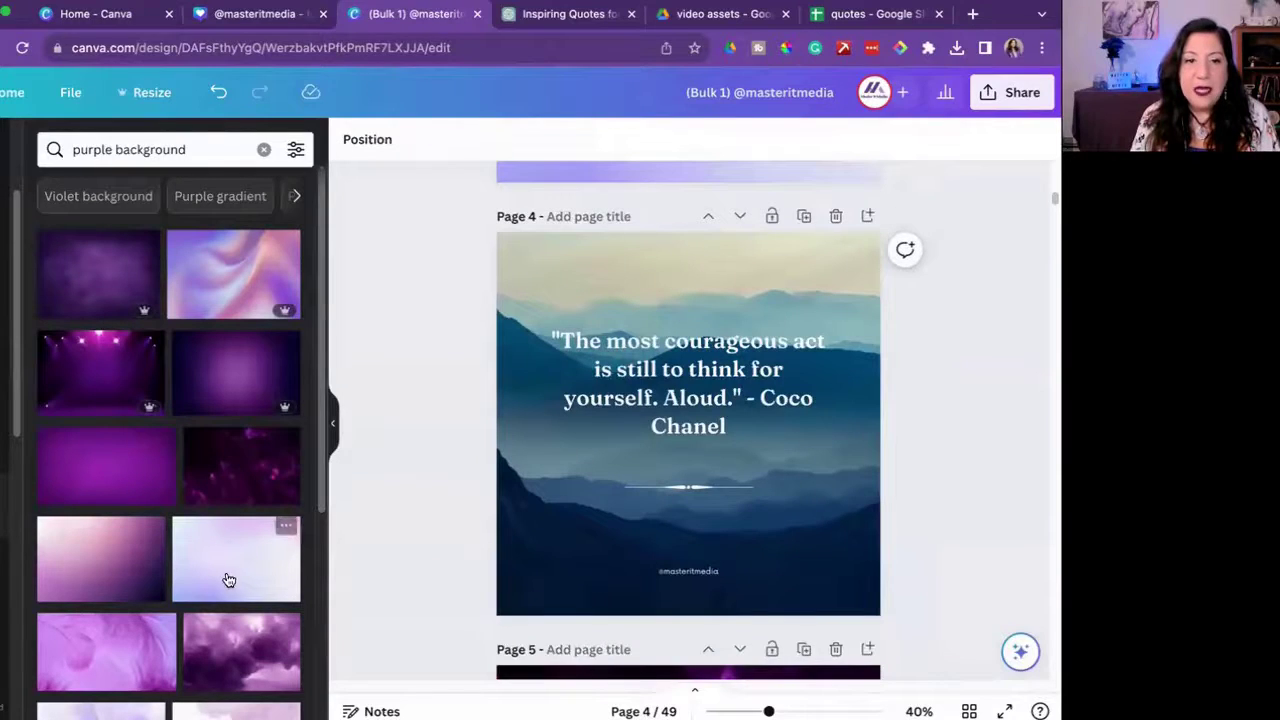
{"action": "left_click", "coordinate": [241, 650]}
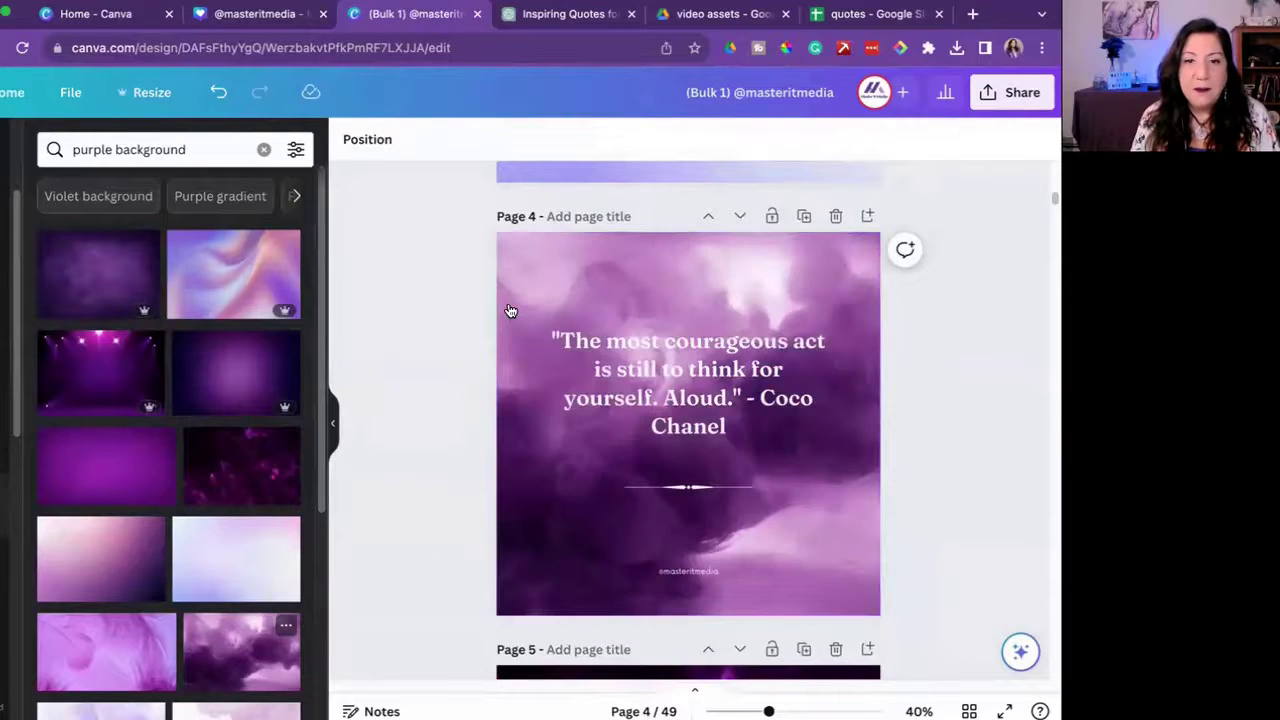
Scroll through the remaining purple-styled quote pages.
{"action": "scroll", "coordinate": [579, 383], "scroll_direction": "down", "scroll_amount": 10}
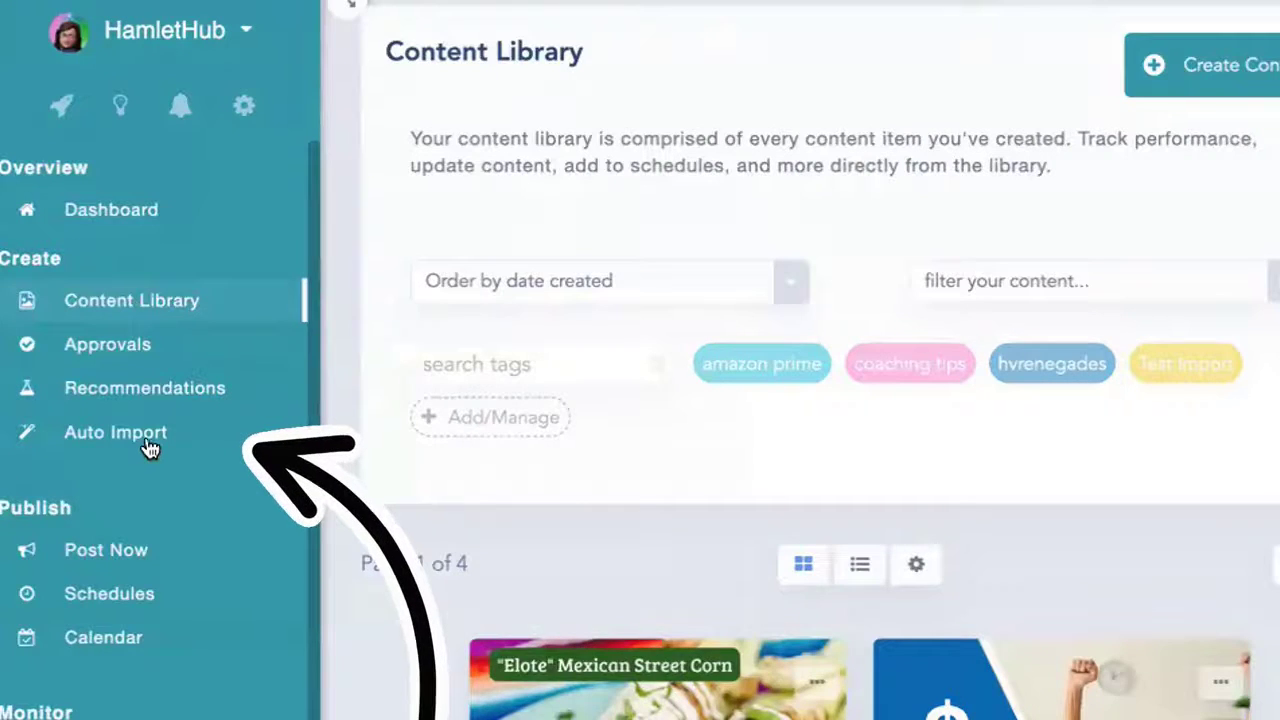
Start a new Auto Import source titled 'Quotes'.
{"action": "left_click", "coordinate": [105, 408]}
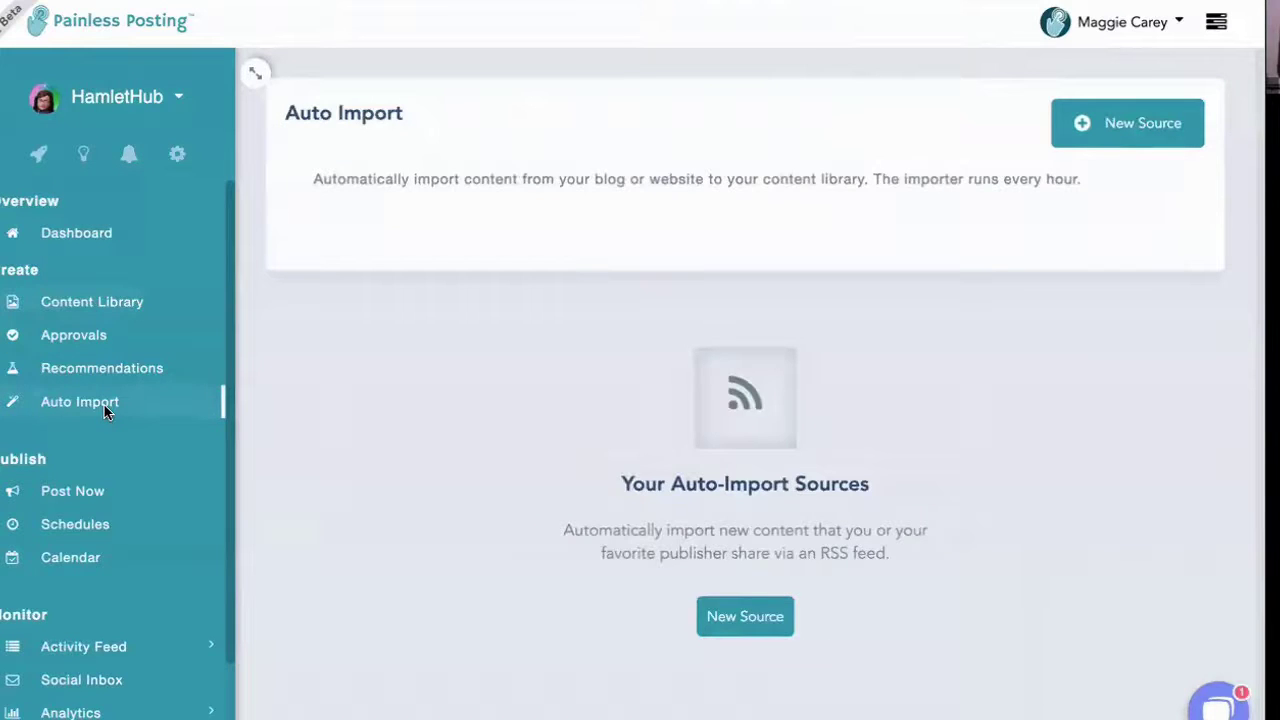
{"action": "left_click", "coordinate": [1114, 136]}
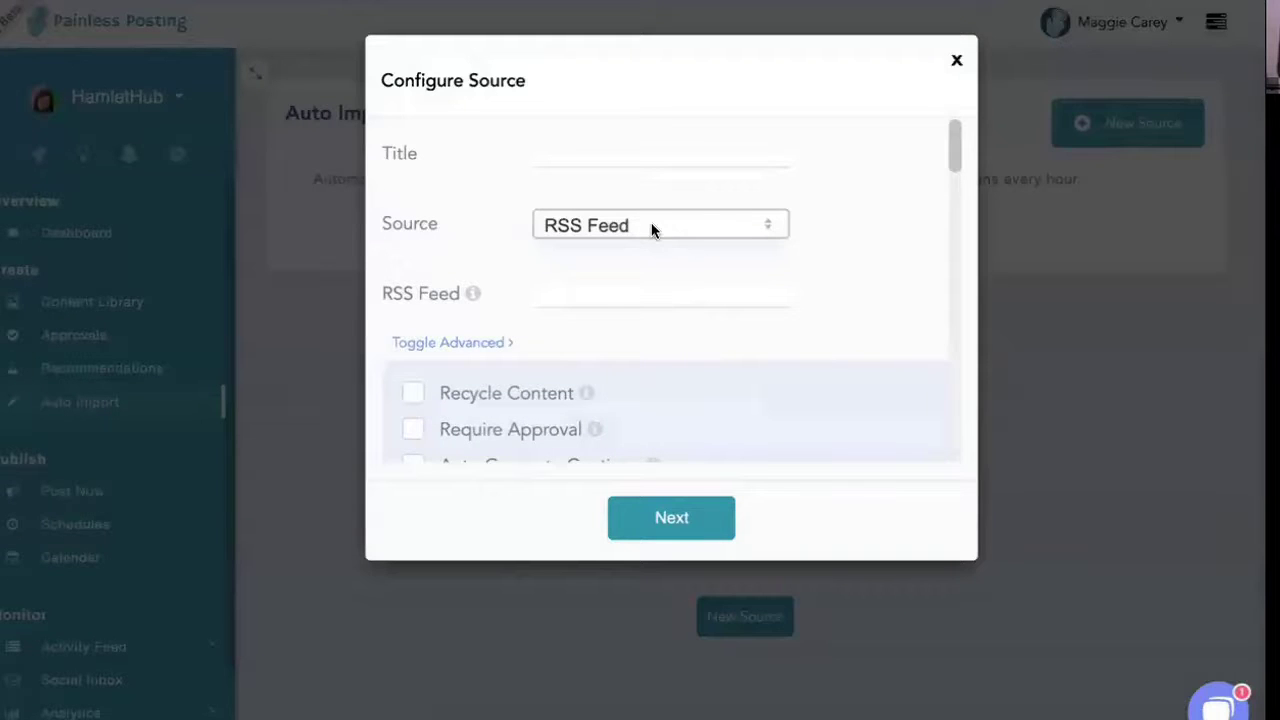
{"action": "left_click", "coordinate": [604, 157]}
{"action": "type", "text": "Quotes"}
Set the source to Google Drive, using the linked account and the social media content folder.
{"action": "left_click", "coordinate": [673, 225]}
{"action": "left_click", "coordinate": [640, 257]}
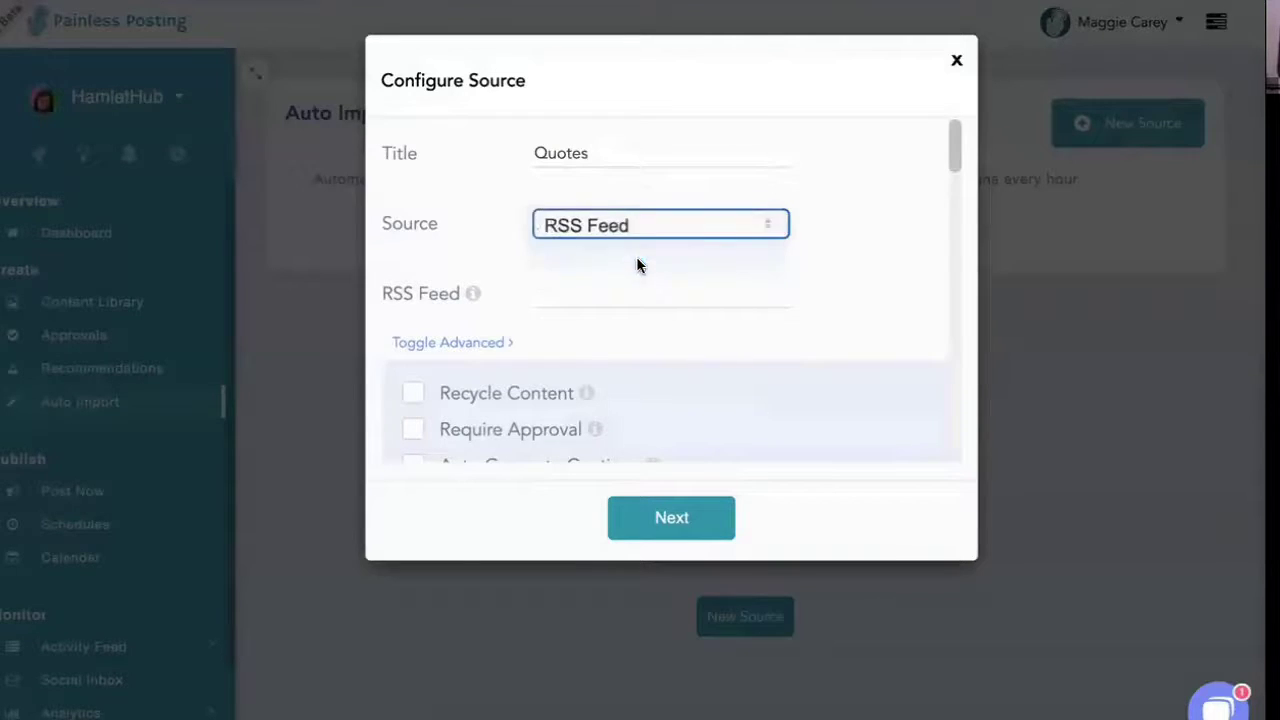
{"action": "left_click", "coordinate": [642, 297]}
{"action": "left_click", "coordinate": [657, 324]}
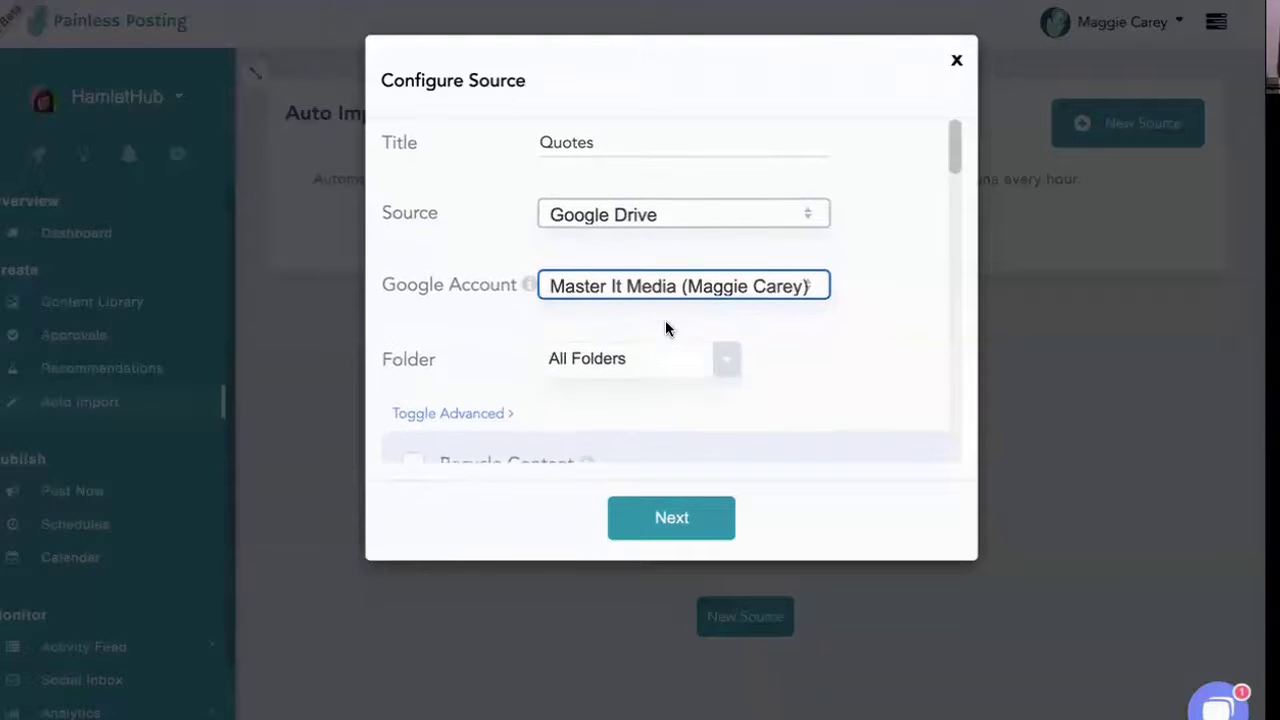
{"action": "scroll", "coordinate": [665, 322], "scroll_direction": "down", "scroll_amount": 1}
{"action": "left_click", "coordinate": [665, 336]}
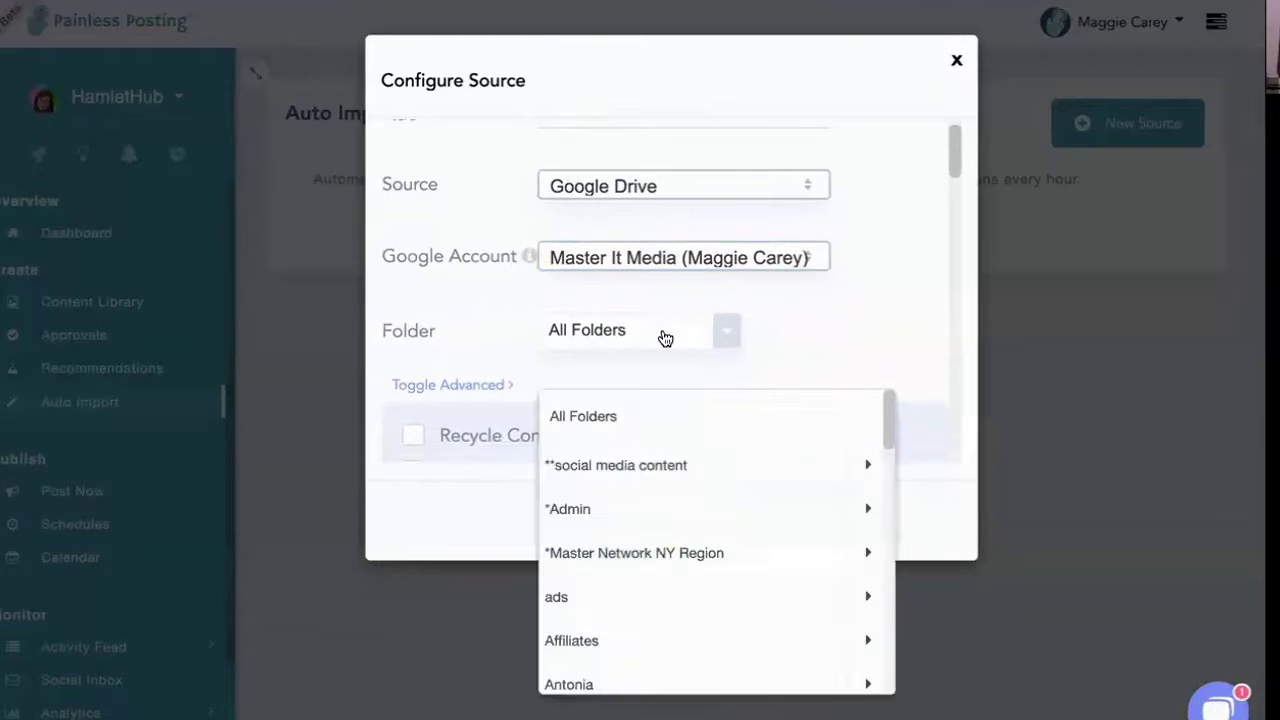
{"action": "left_click", "coordinate": [638, 467]}
{"action": "scroll", "coordinate": [843, 347], "scroll_direction": "down", "scroll_amount": 3}
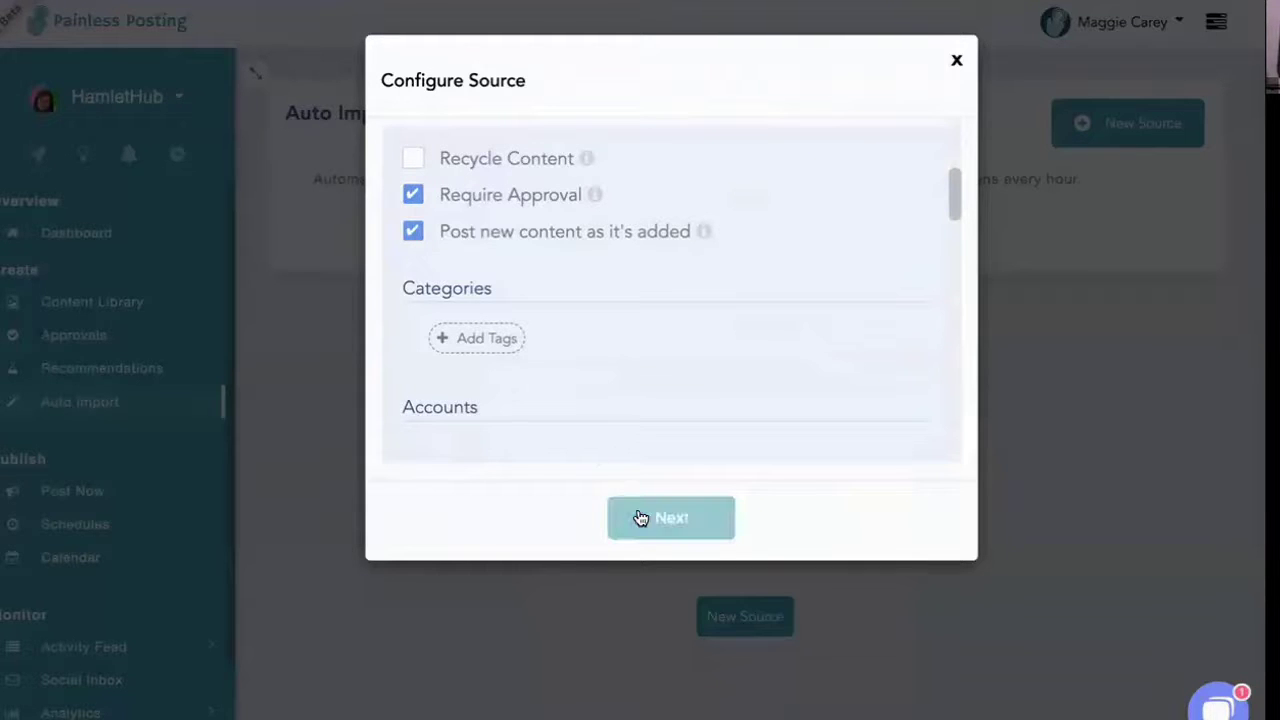
Select all five existing quote images and import the 5 items into the Quotes source.
{"action": "scroll", "coordinate": [628, 410], "scroll_direction": "down", "scroll_amount": 5}
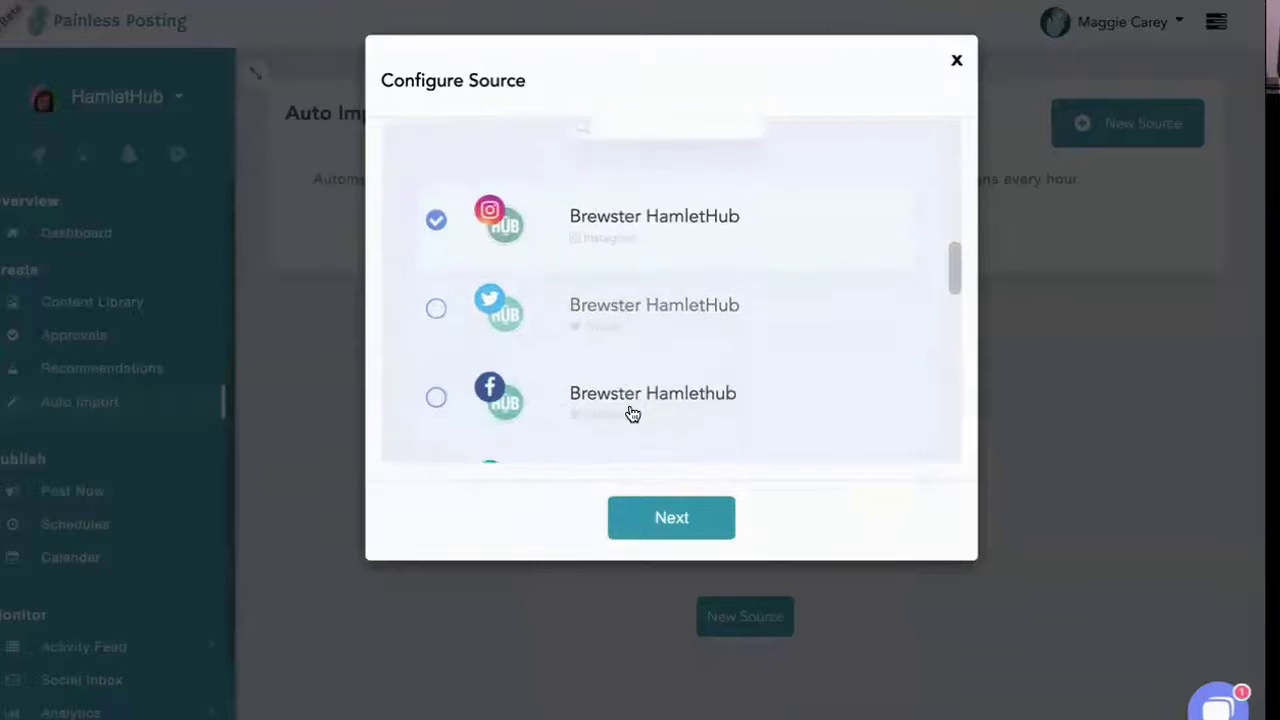
{"action": "scroll", "coordinate": [633, 416], "scroll_direction": "up", "scroll_amount": 2}
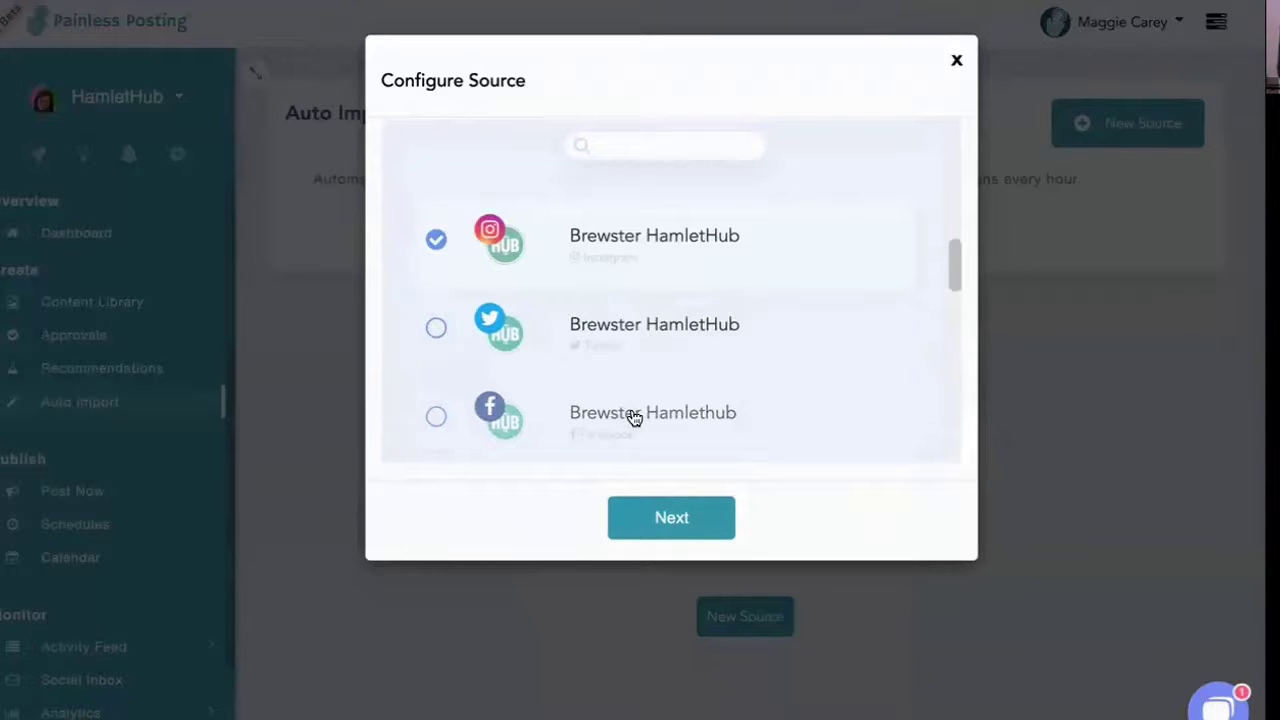
{"action": "left_click", "coordinate": [716, 516]}
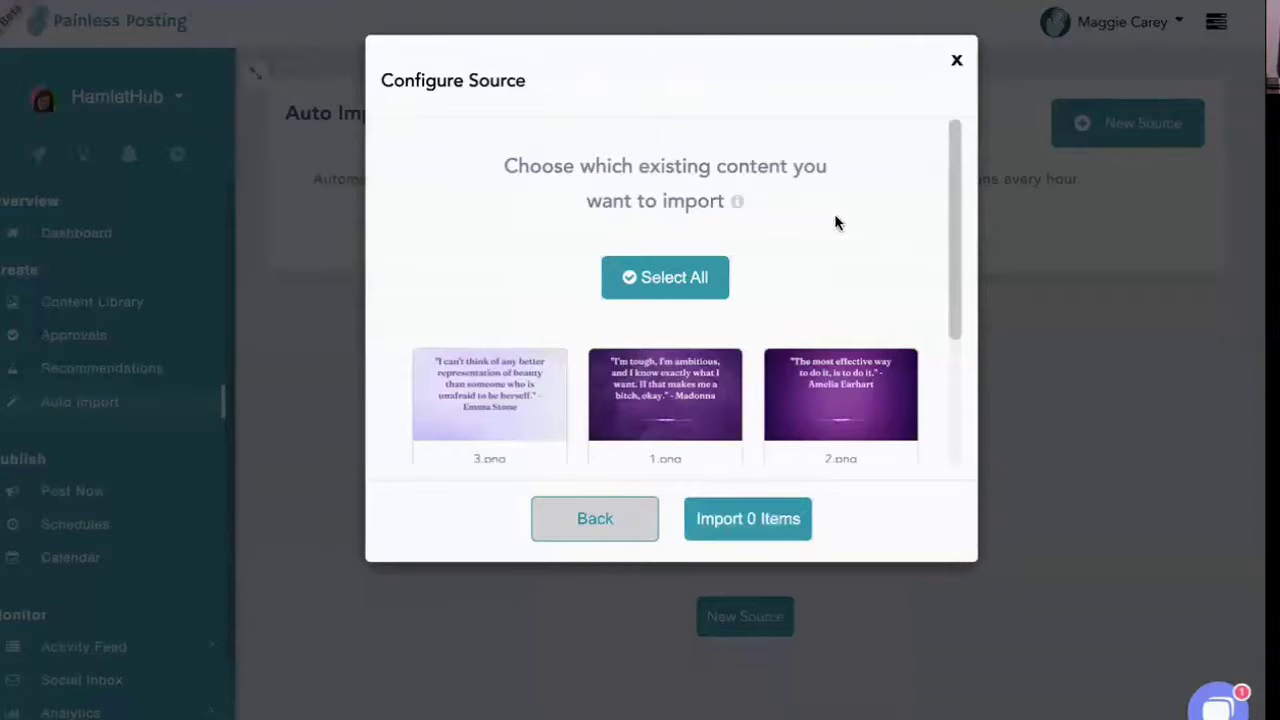
{"action": "left_click", "coordinate": [676, 277]}
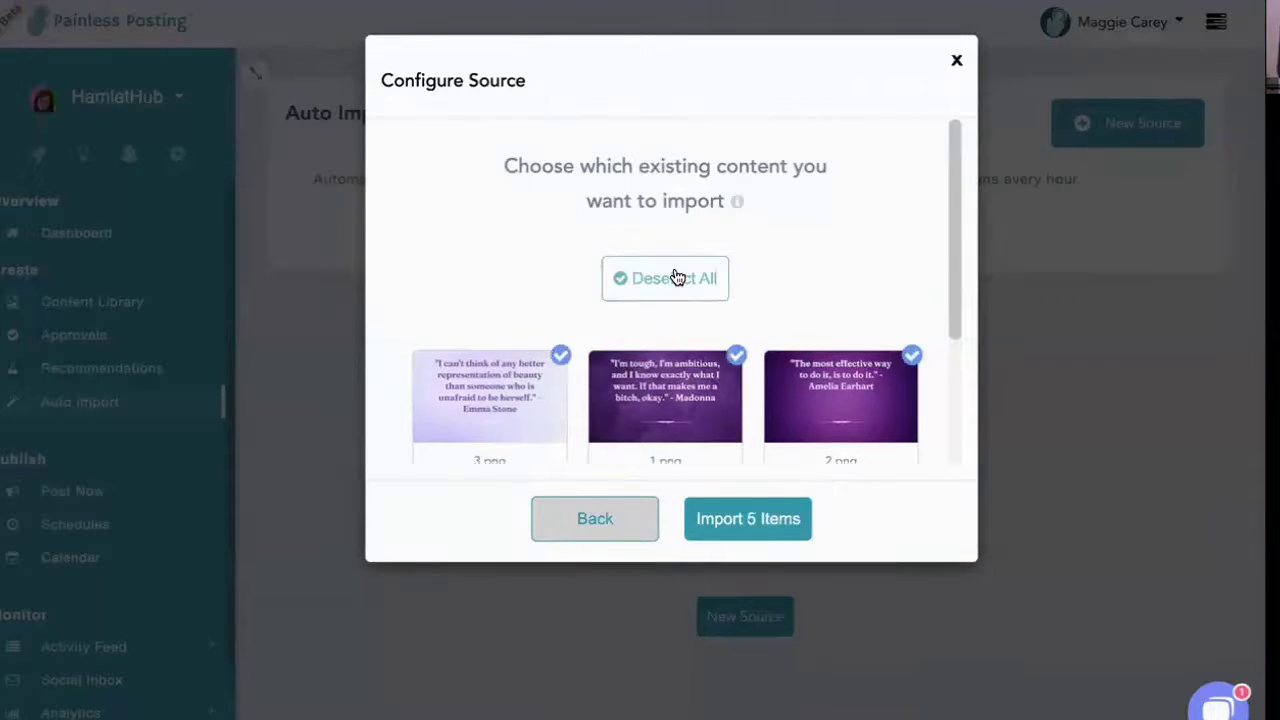
{"action": "left_click", "coordinate": [748, 519]}
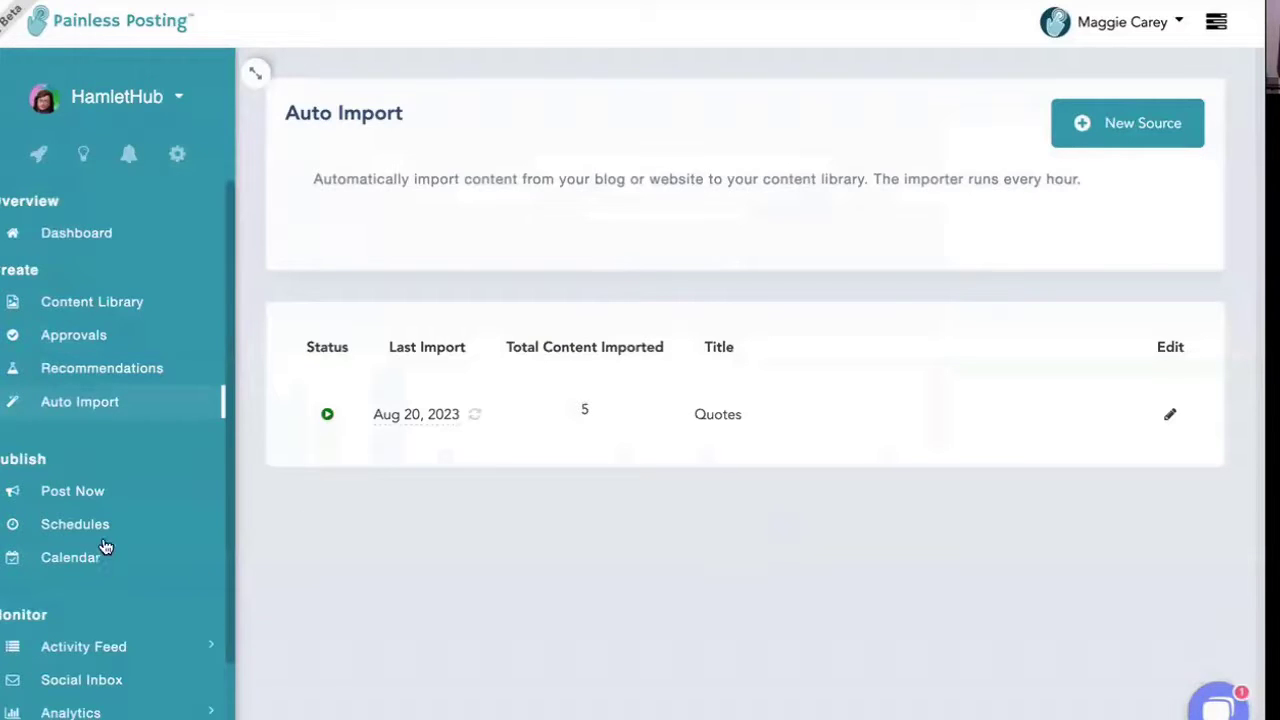
Show the Content Library scrolled down to the imported quote images 5.png, 4.png, 2.png and 1.png.
{"action": "left_click", "coordinate": [100, 303]}
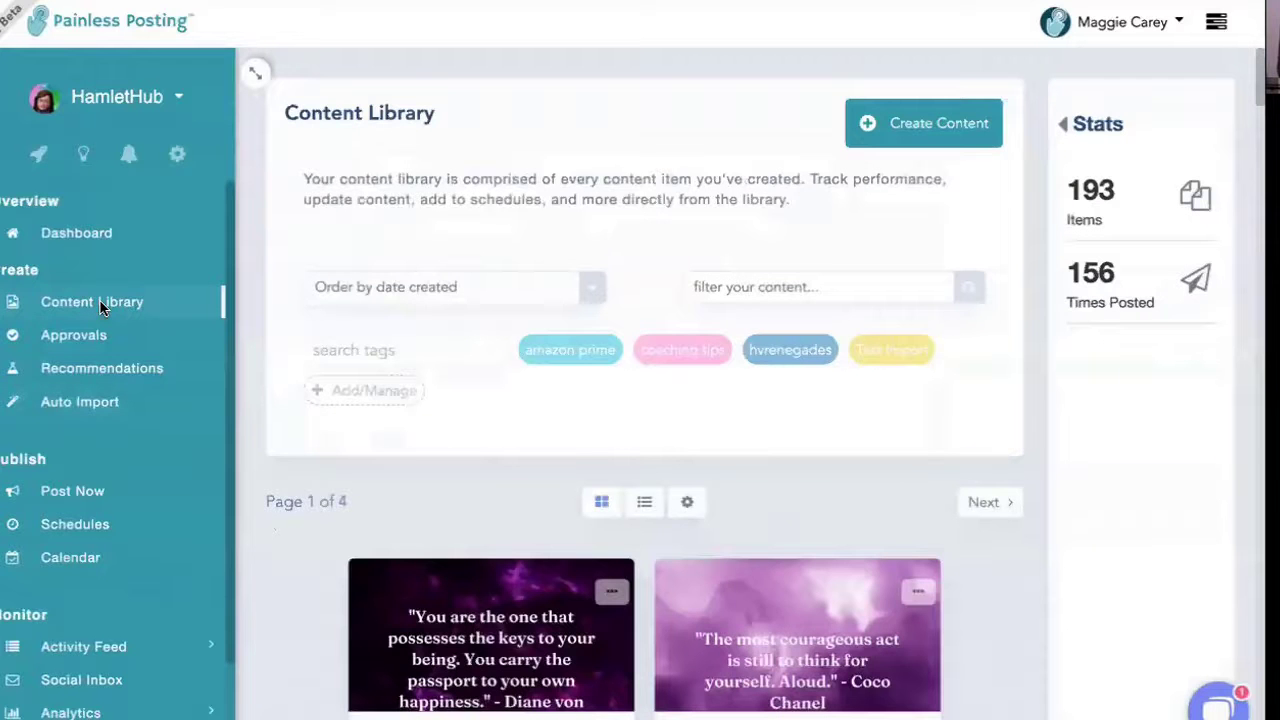
{"action": "scroll", "coordinate": [674, 405], "scroll_direction": "down", "scroll_amount": 3}
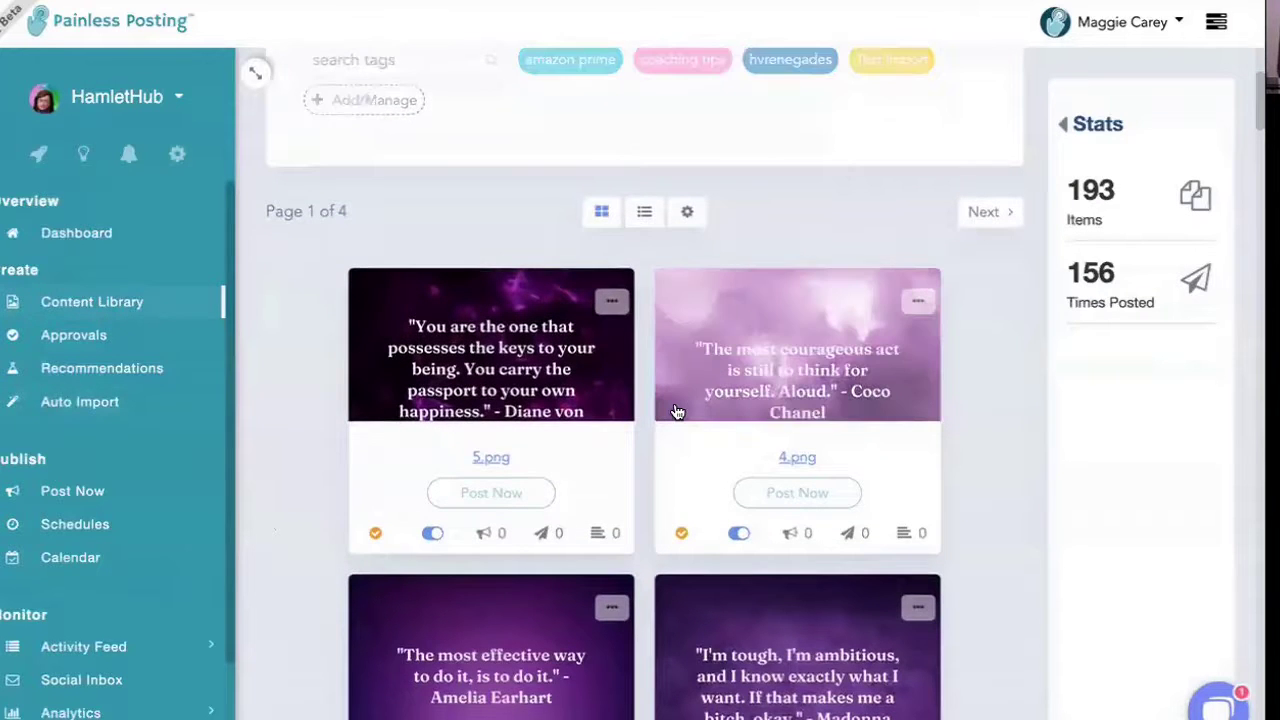
{"action": "scroll", "coordinate": [688, 417], "scroll_direction": "down", "scroll_amount": 2}
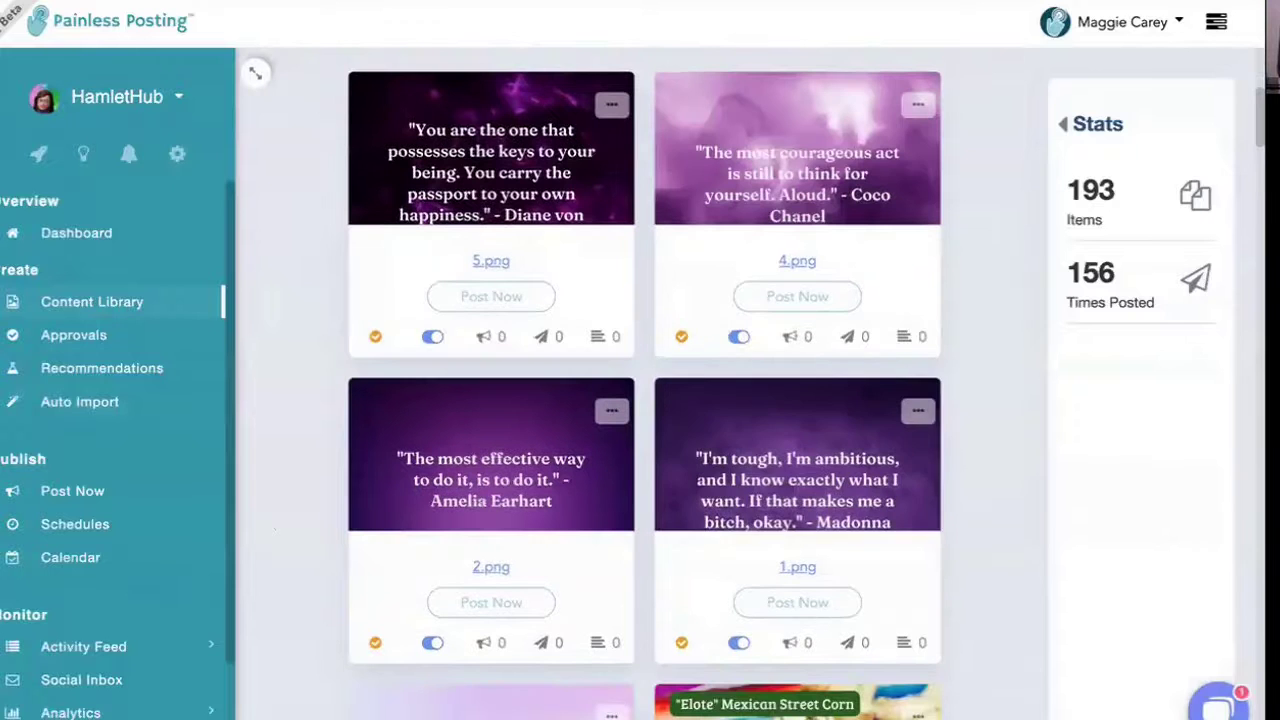